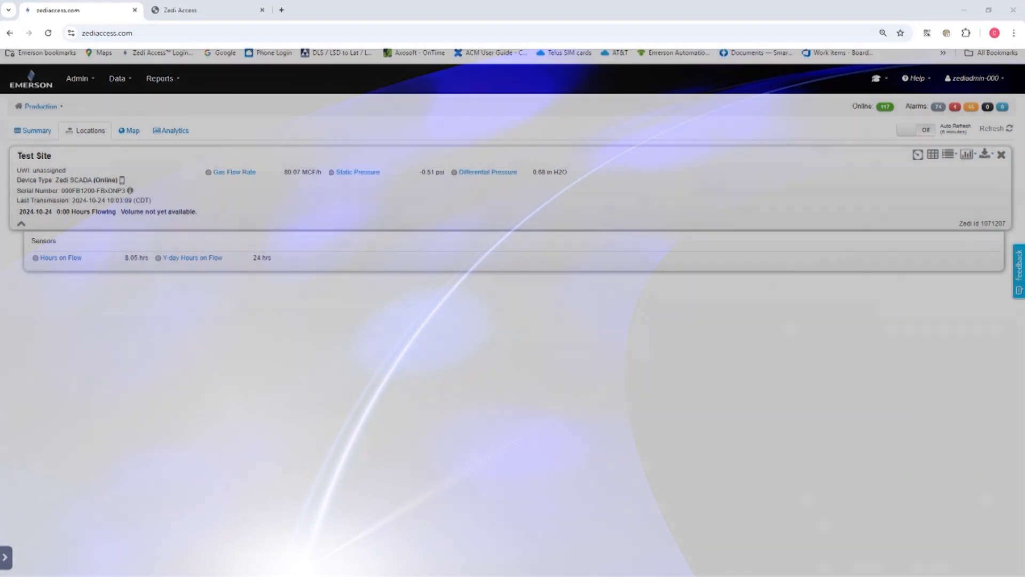
Open the Test Site's location configuration to review its sensor list, and close the window.
click(949, 154)
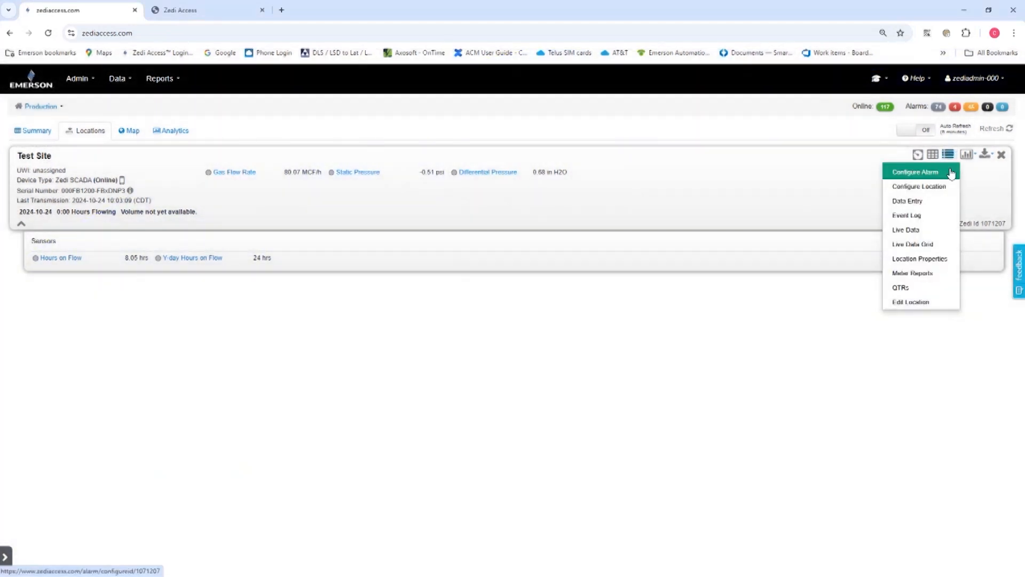
click(947, 187)
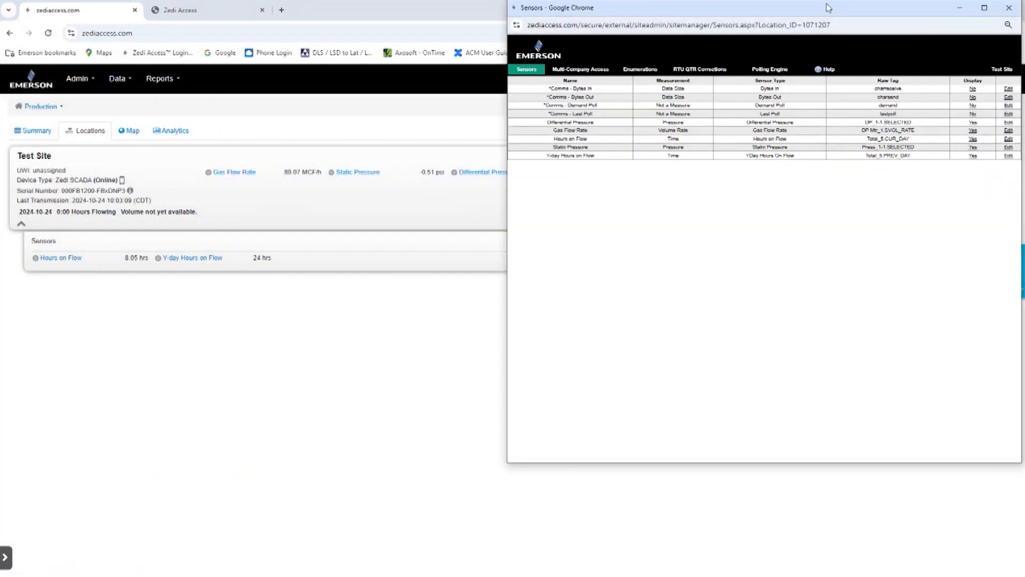
drag(828, 8, 729, 48)
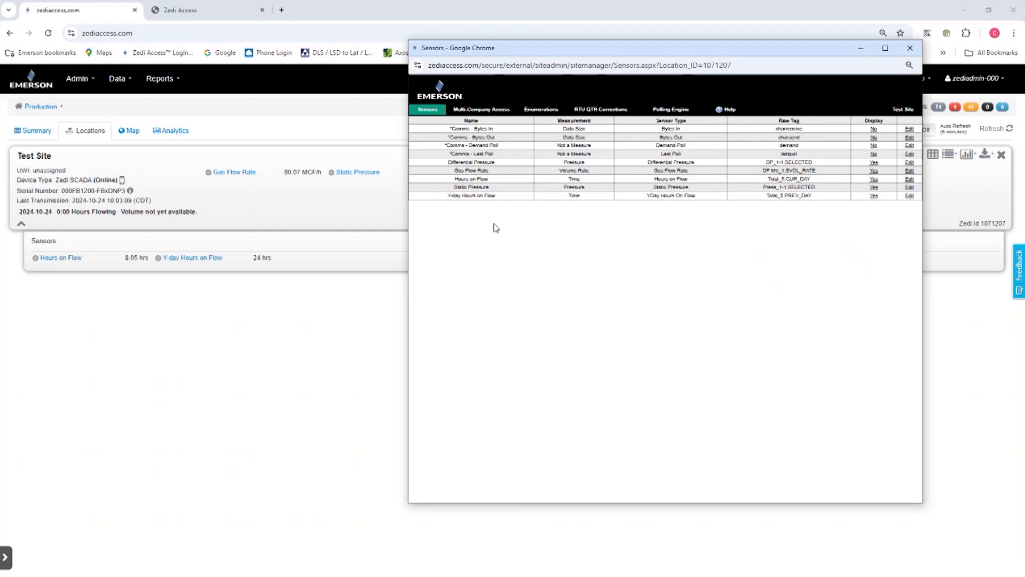
click(913, 52)
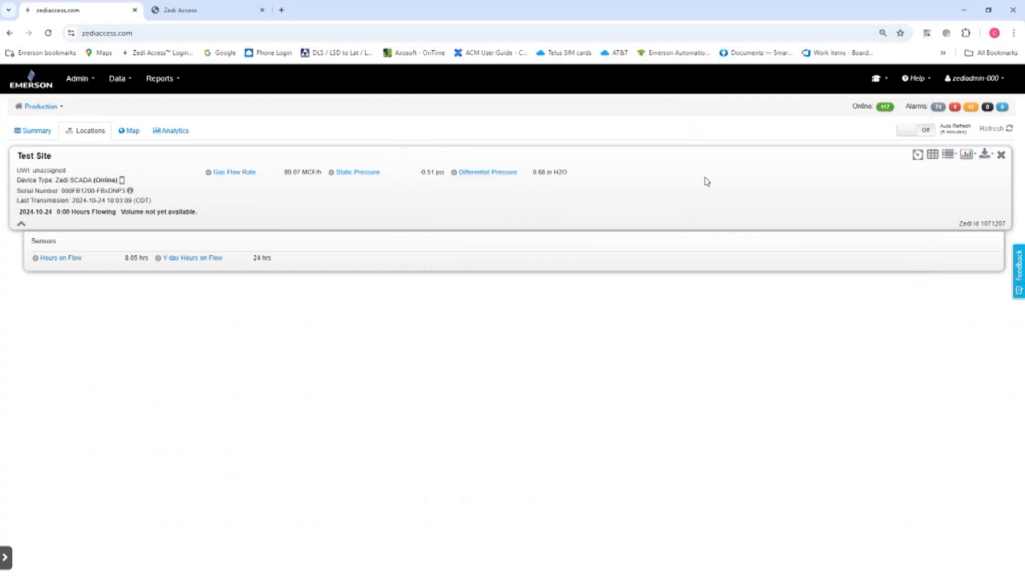
Check the Test Site's marker on the map and return to the location list.
click(134, 134)
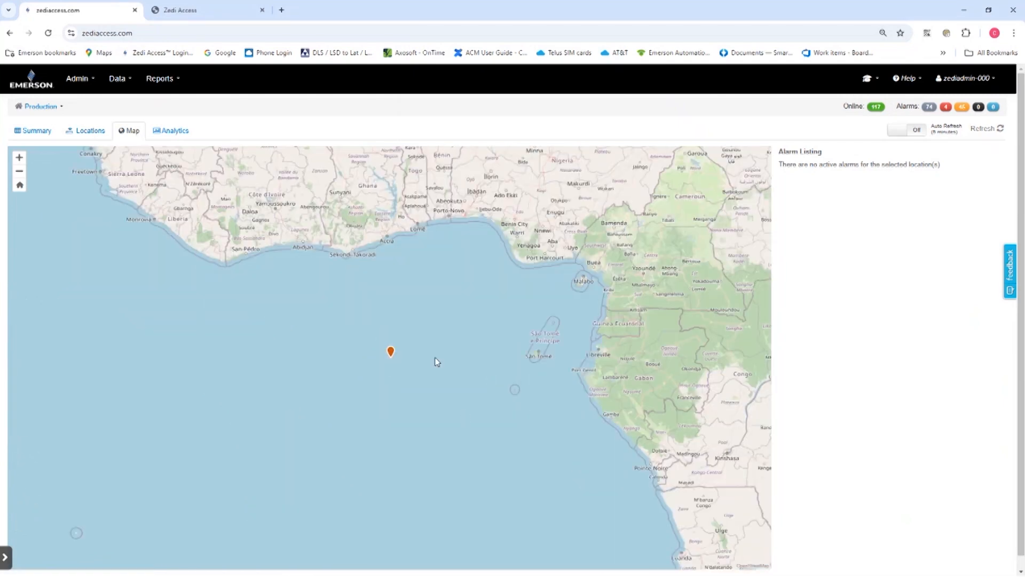
click(390, 351)
click(73, 134)
Switch to the Admin Center and open Self-Serve Edit.
click(965, 78)
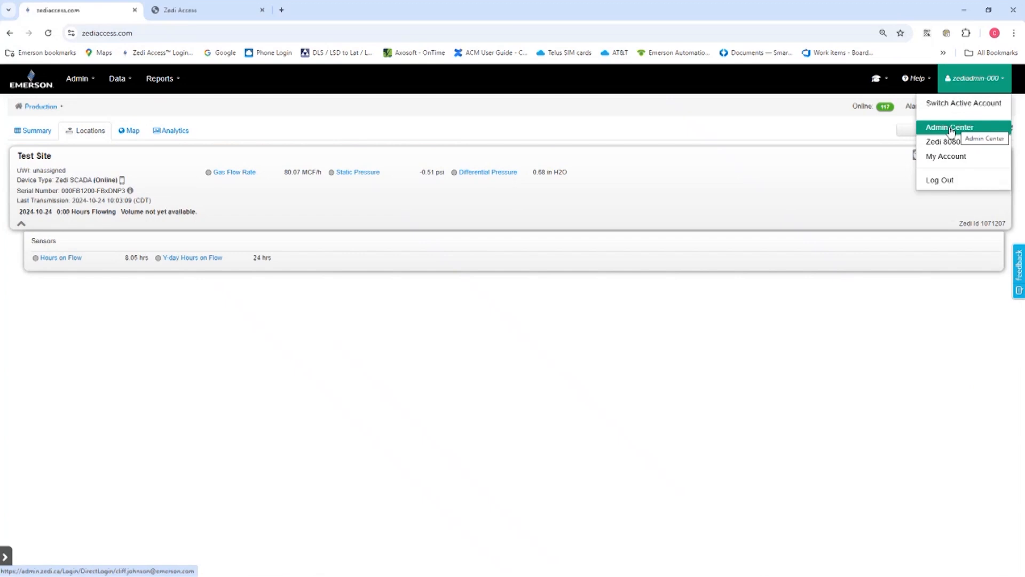
right_click(950, 130)
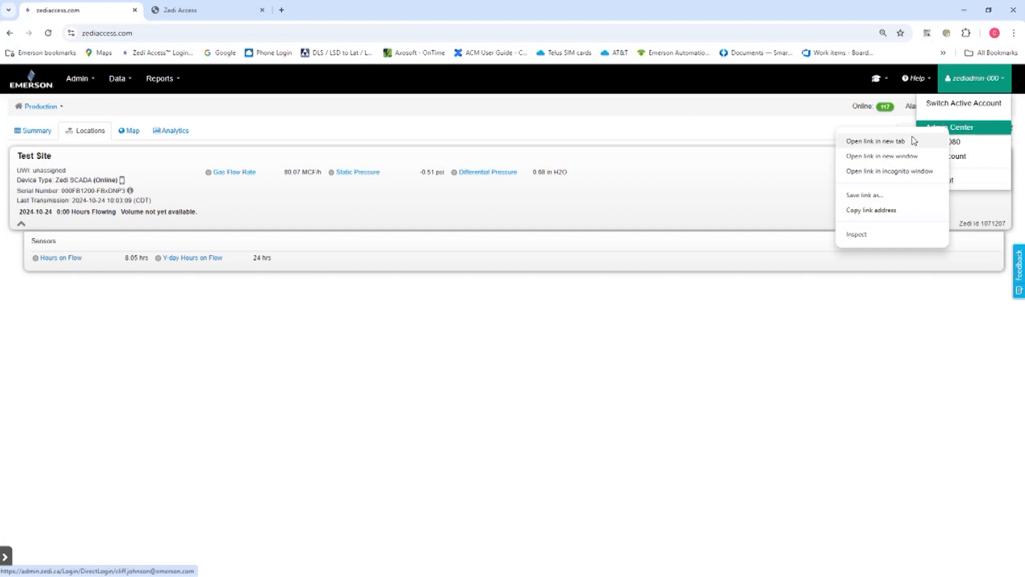
click(229, 11)
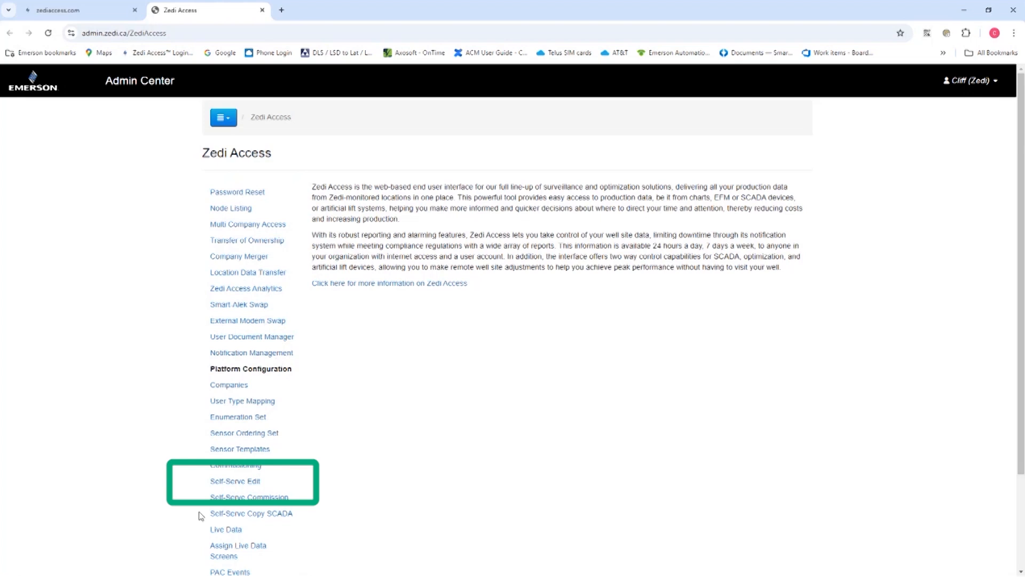
click(234, 481)
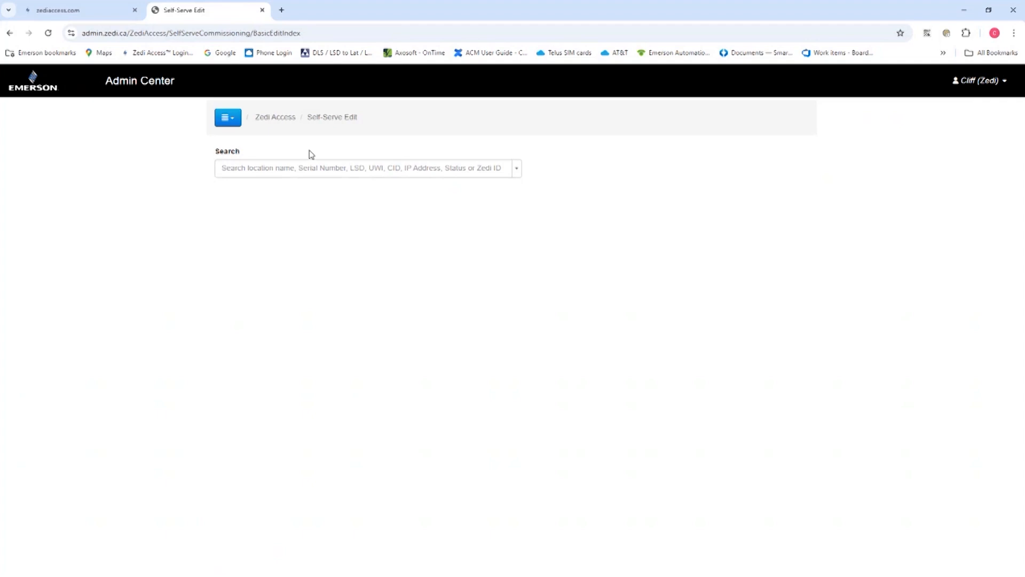
Copy the Test Site's serial number from its location card in Zedi Access.
click(54, 15)
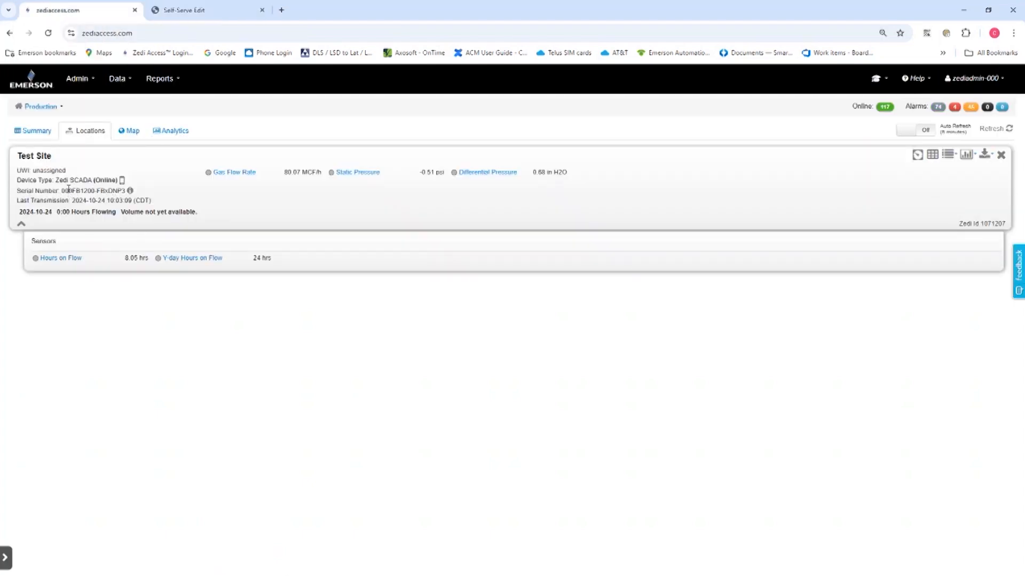
drag(62, 190, 122, 191)
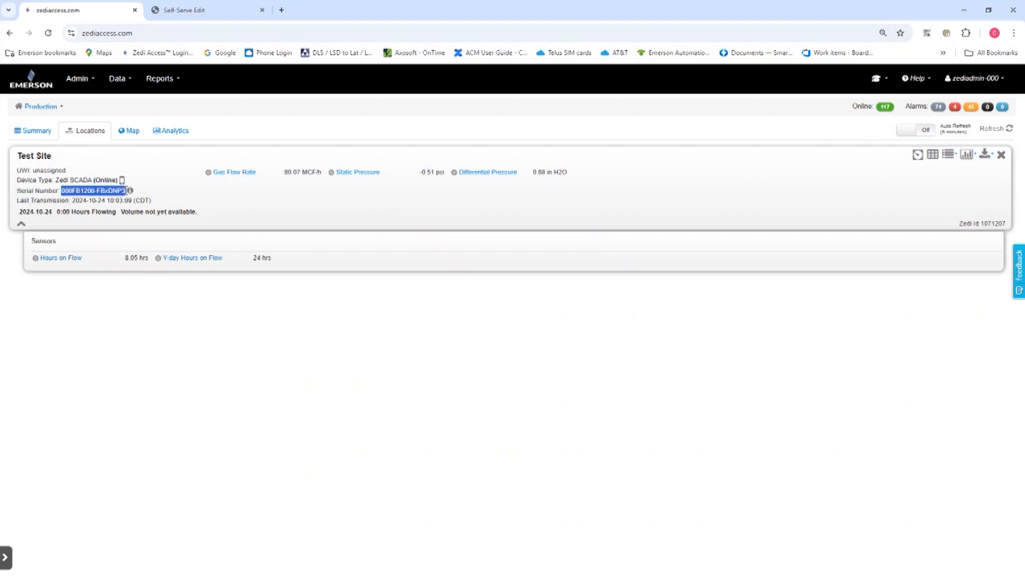
right_click(123, 191)
click(142, 200)
Search Self-Serve Edit for the copied serial number and open the Test Site device for editing.
click(199, 12)
click(329, 167)
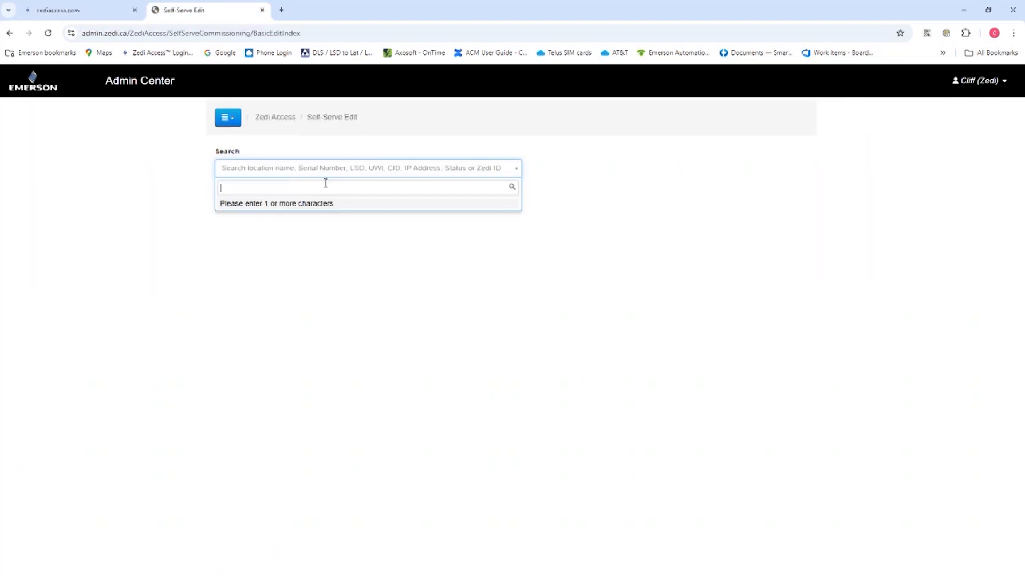
key(ctrl+v)
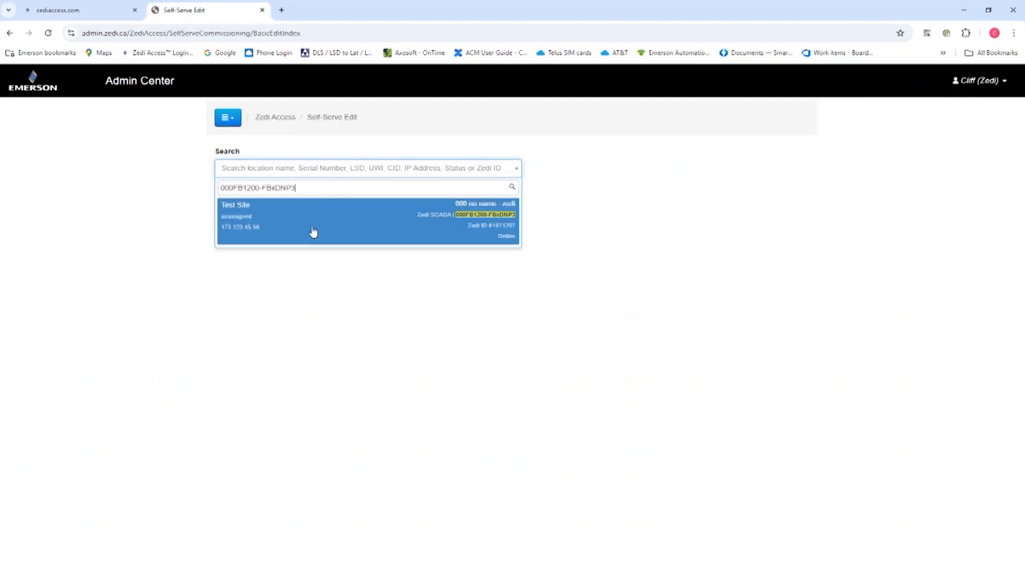
click(306, 229)
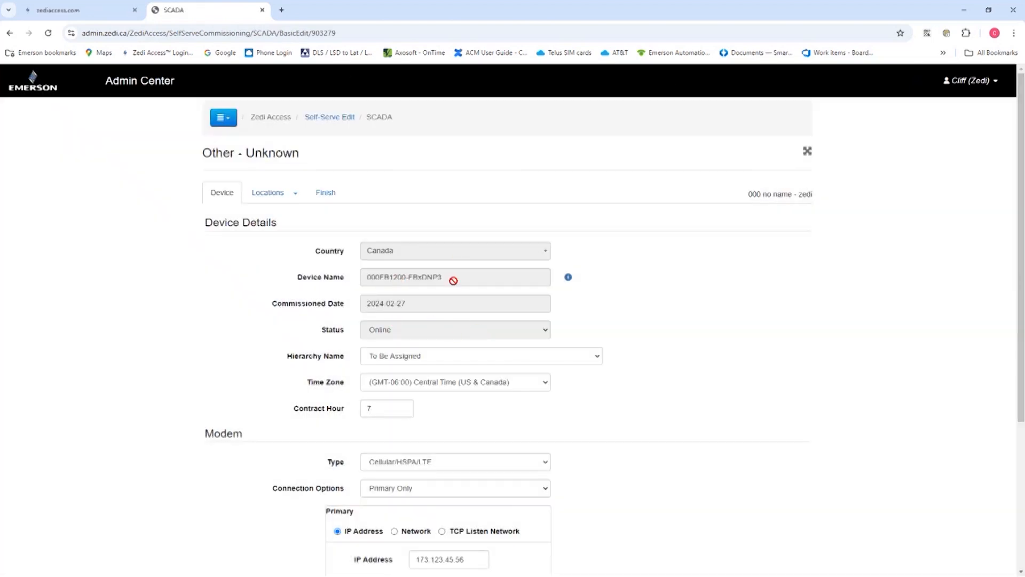
Assign the device to the "000 no name" hierarchy.
scroll(495, 418, down, 3)
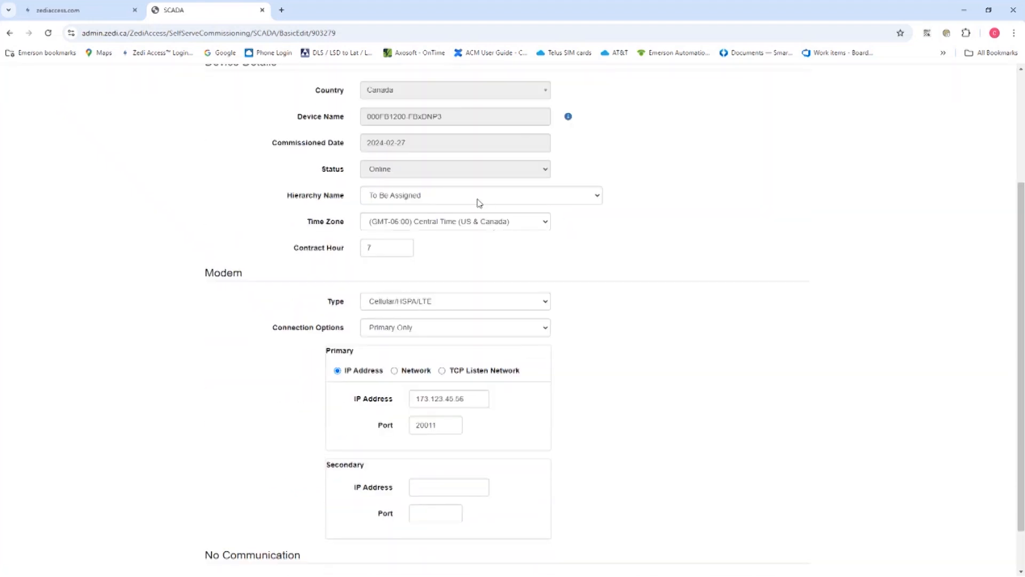
scroll(474, 411, down, 1)
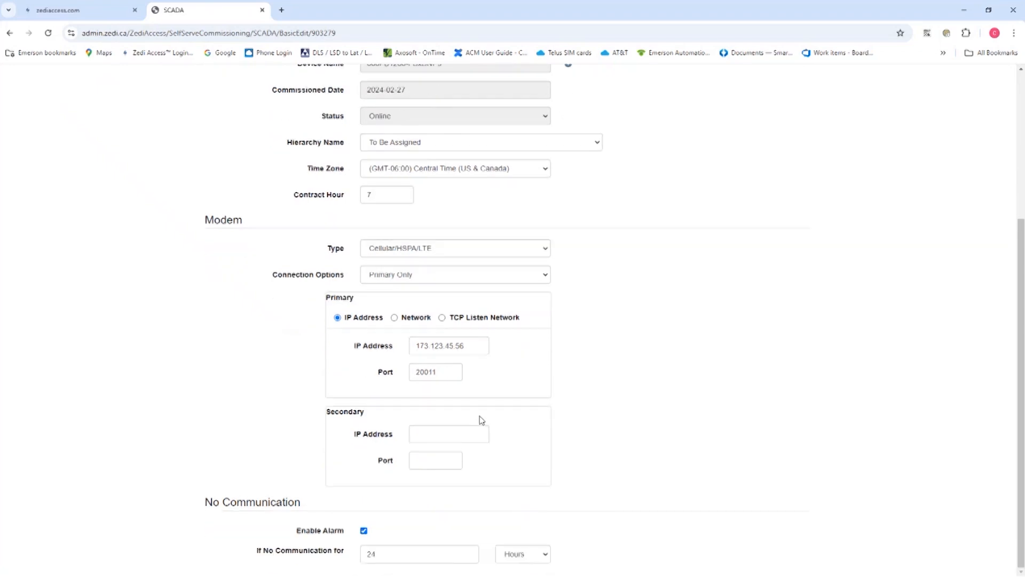
scroll(486, 414, up, 4)
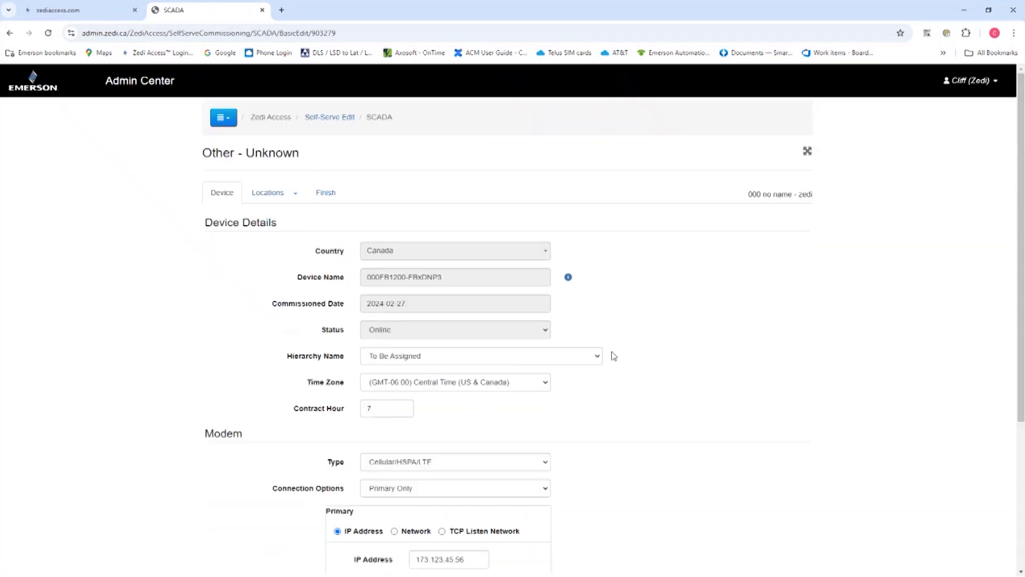
click(599, 357)
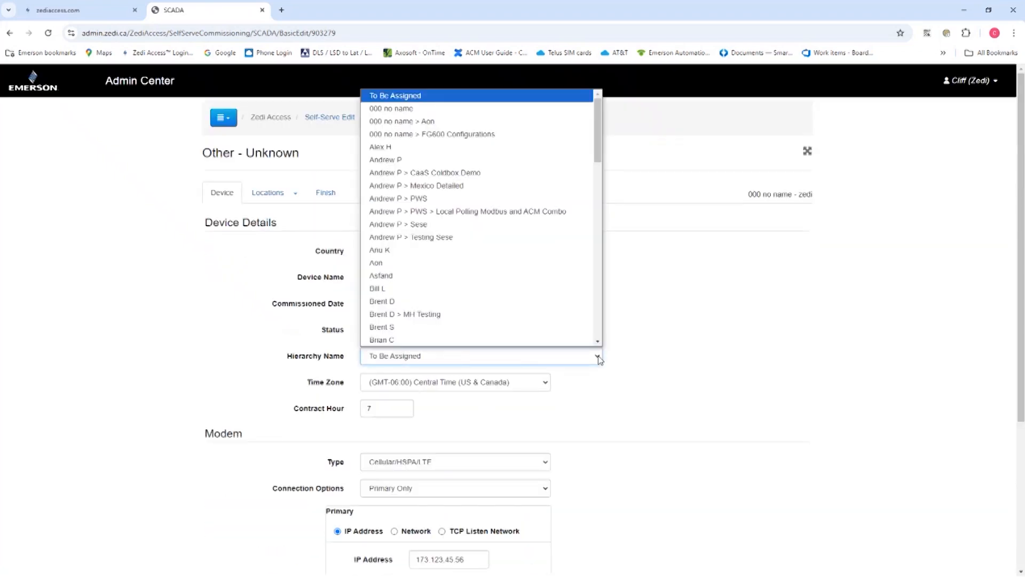
click(427, 115)
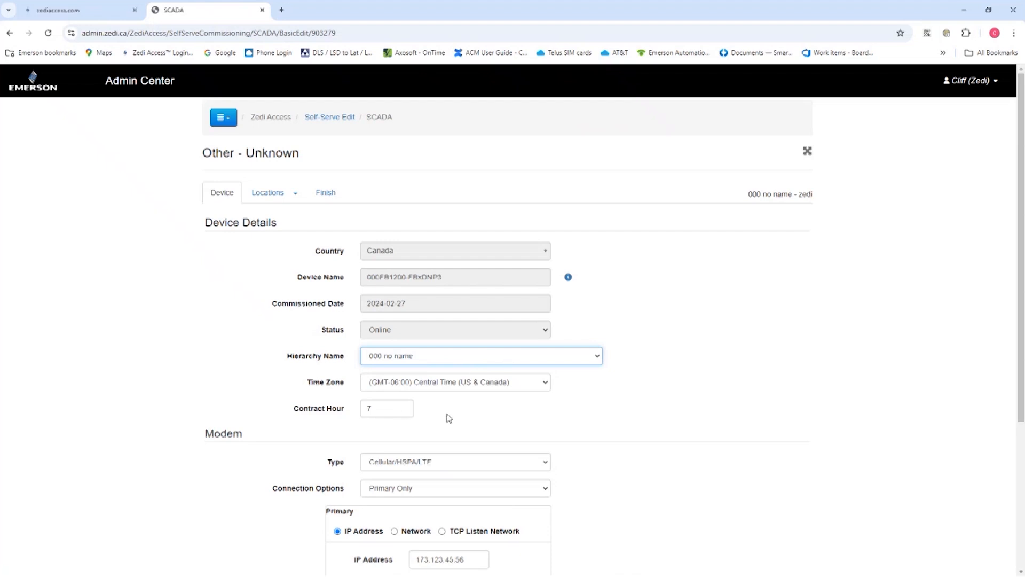
Set the device's time zone to (GMT-07:00) Mountain Time (US & Canada) and its contract hour to 8.
click(544, 386)
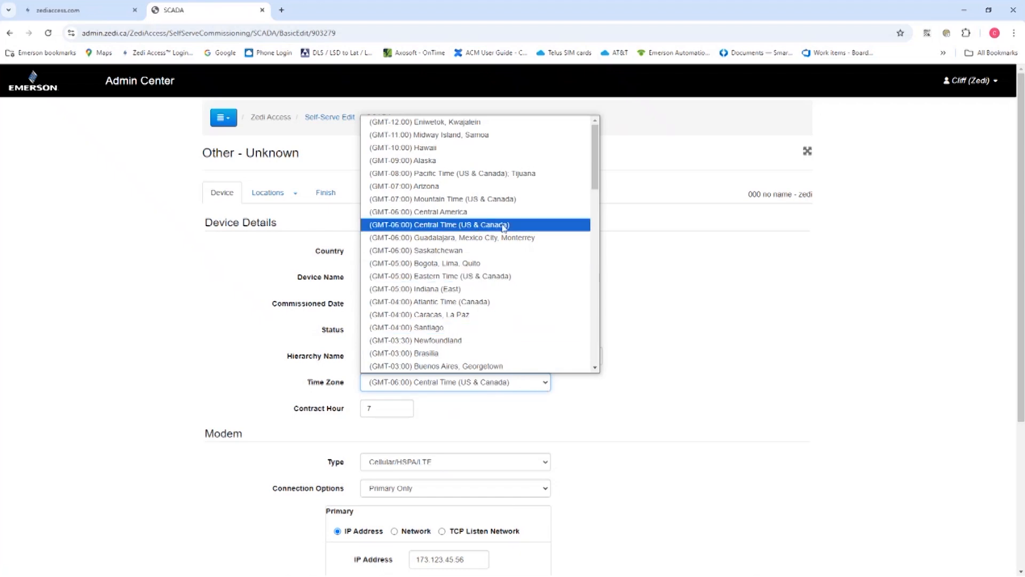
click(514, 201)
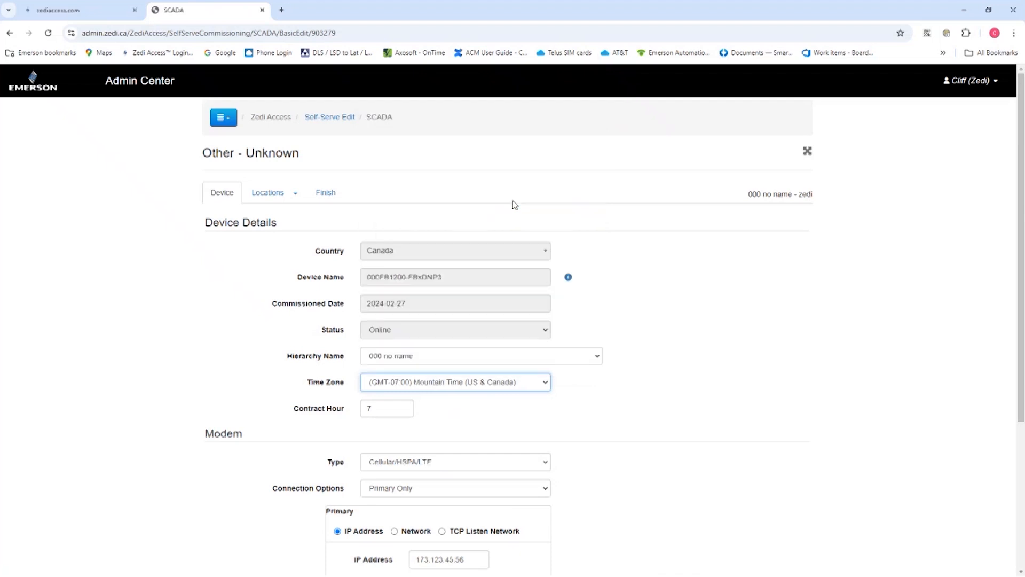
click(386, 406)
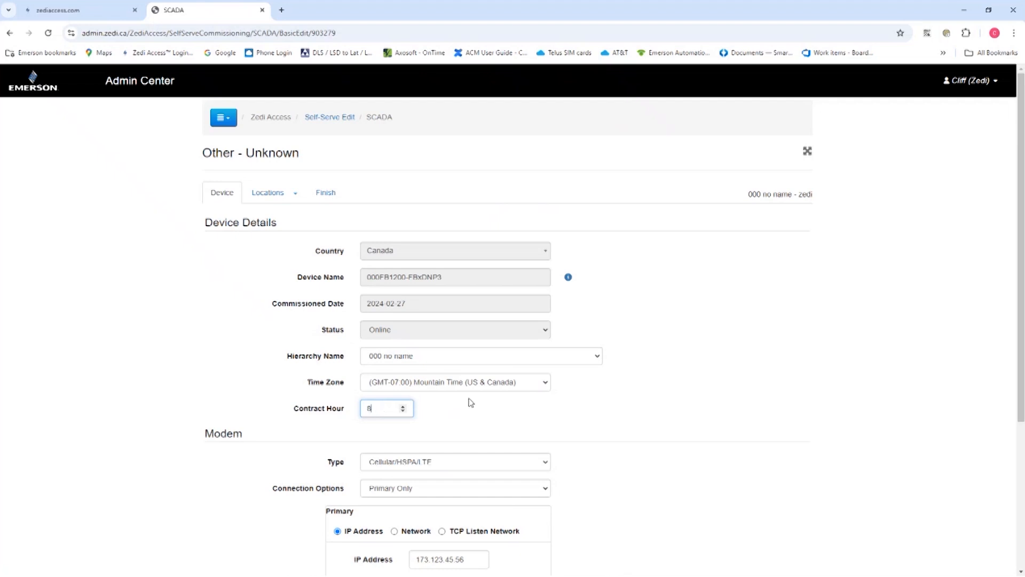
click(501, 418)
Replace the modem's primary IP address with 10.200.14.11.
scroll(730, 476, down, 2)
drag(415, 452, 461, 453)
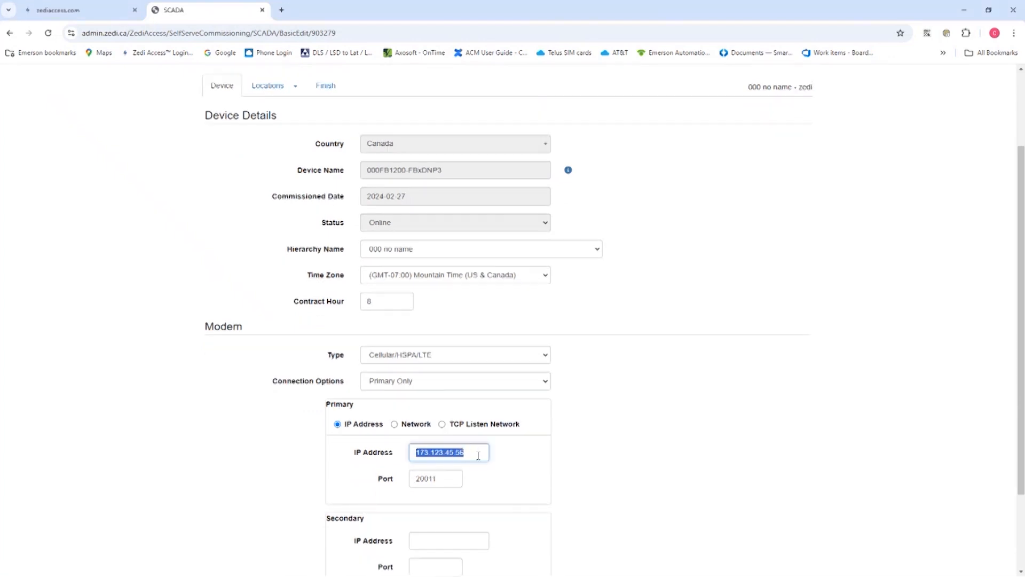
key(ctrl+v)
click(628, 433)
scroll(620, 430, down, 2)
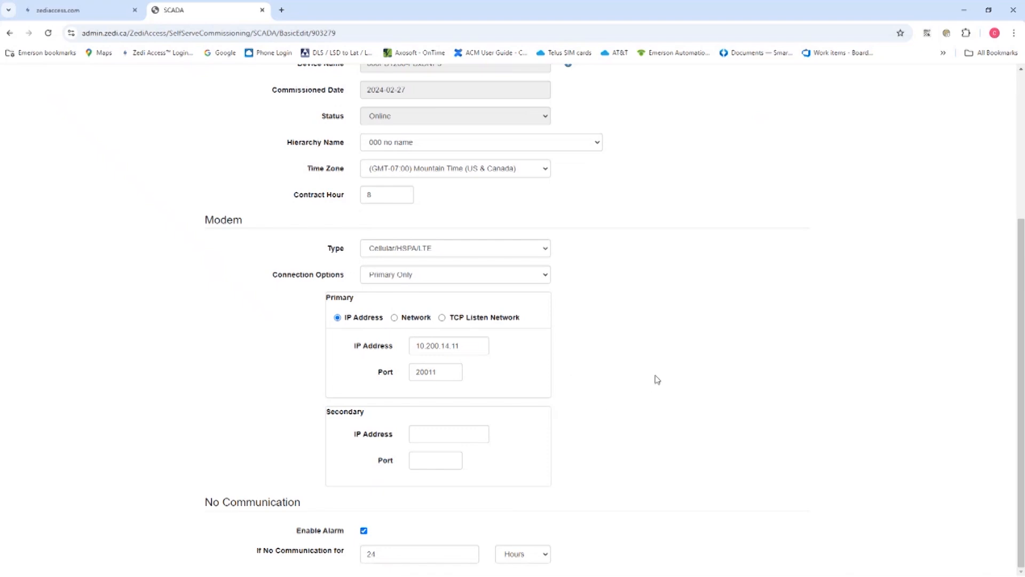
Open the Test Site's location details within the device configuration.
scroll(655, 378, up, 1)
scroll(661, 364, down, 1)
scroll(615, 362, up, 1)
scroll(614, 360, up, 4)
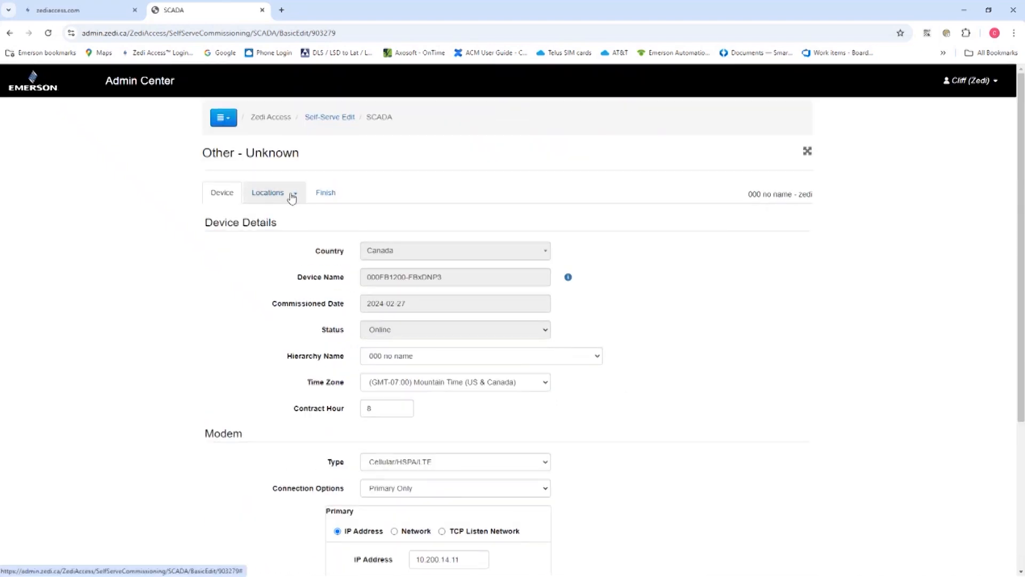
click(293, 193)
click(288, 215)
scroll(640, 229, down, 2)
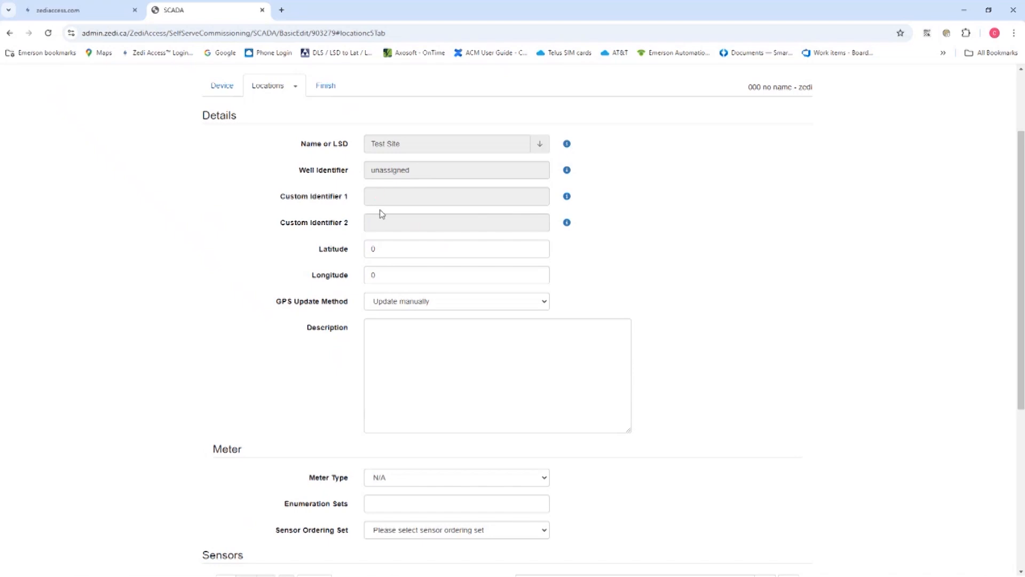
Set the location's latitude to 53.5461 and its longitude to -113.4937.
click(428, 251)
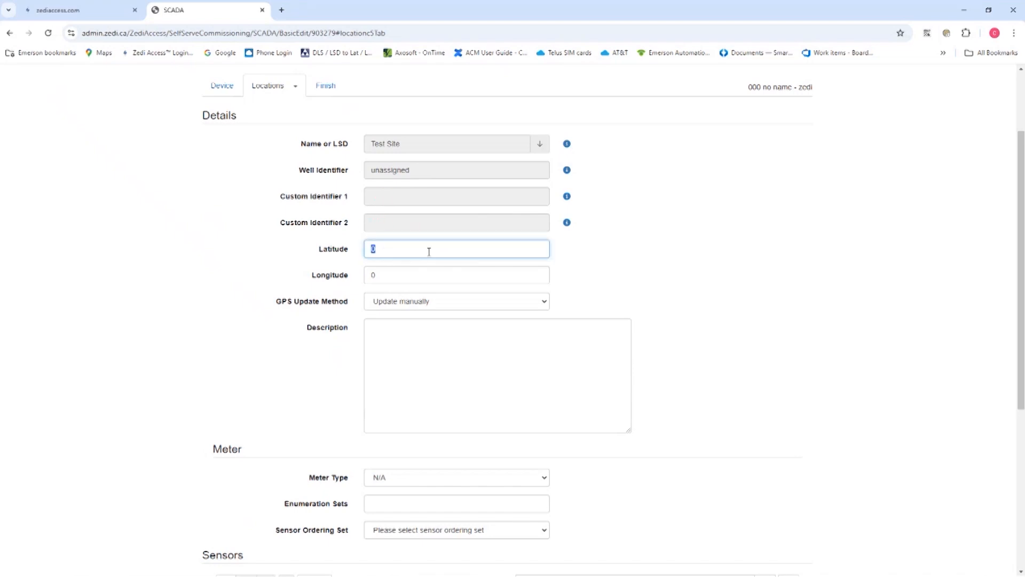
text(53.5461)
click(413, 277)
text(113.4937)
text(-)
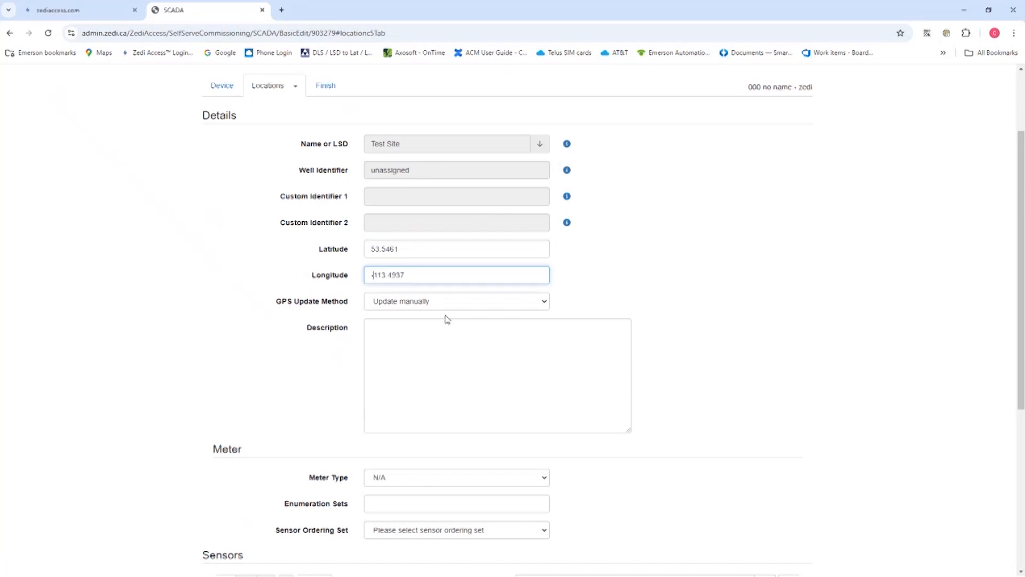
click(424, 361)
Set the location's meter type to Well Head EFM.
scroll(424, 361, down, 1)
scroll(427, 353, down, 1)
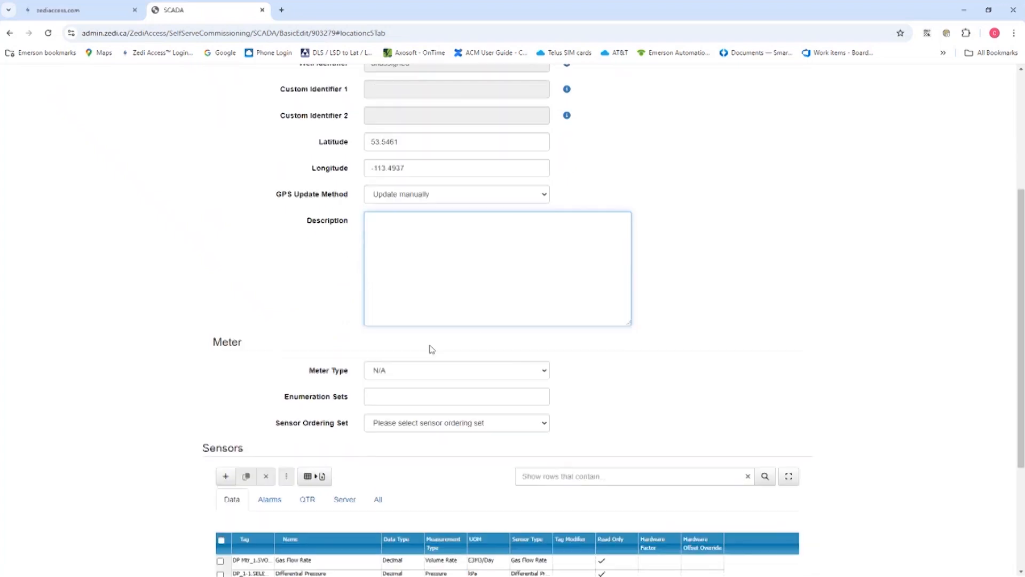
click(417, 375)
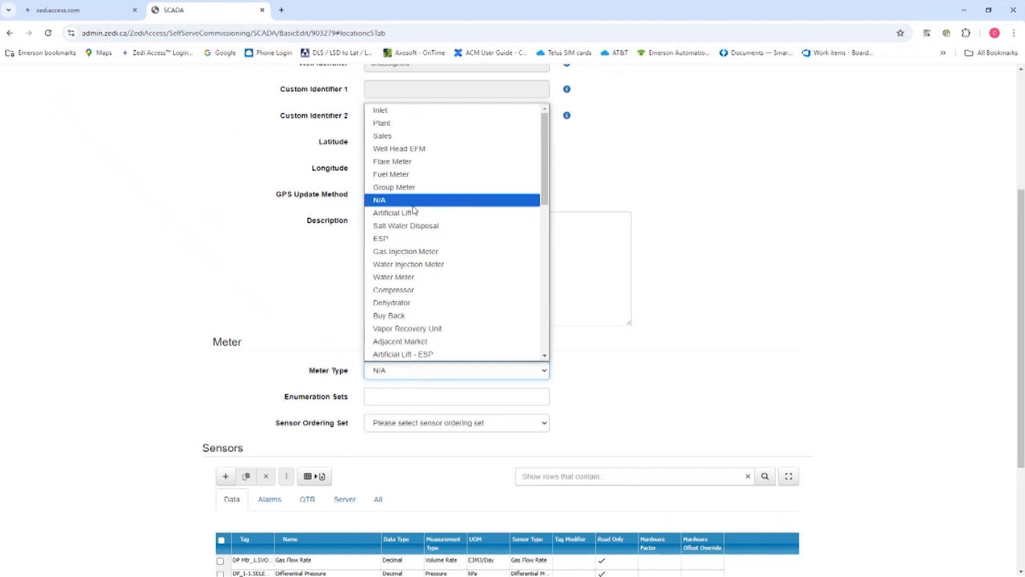
click(429, 149)
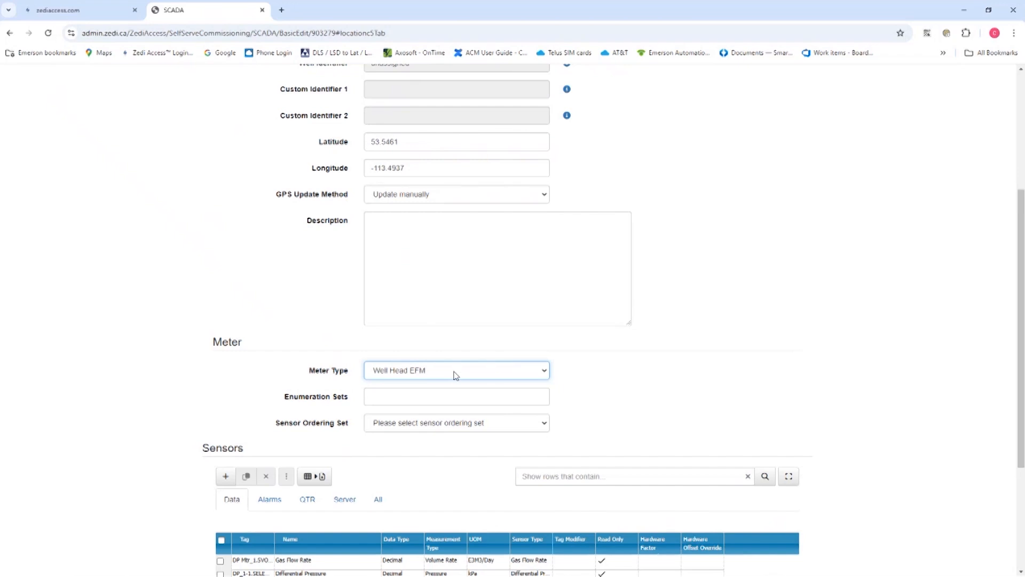
Look through the available enumeration sets for the meter and close the list without choosing one.
click(431, 399)
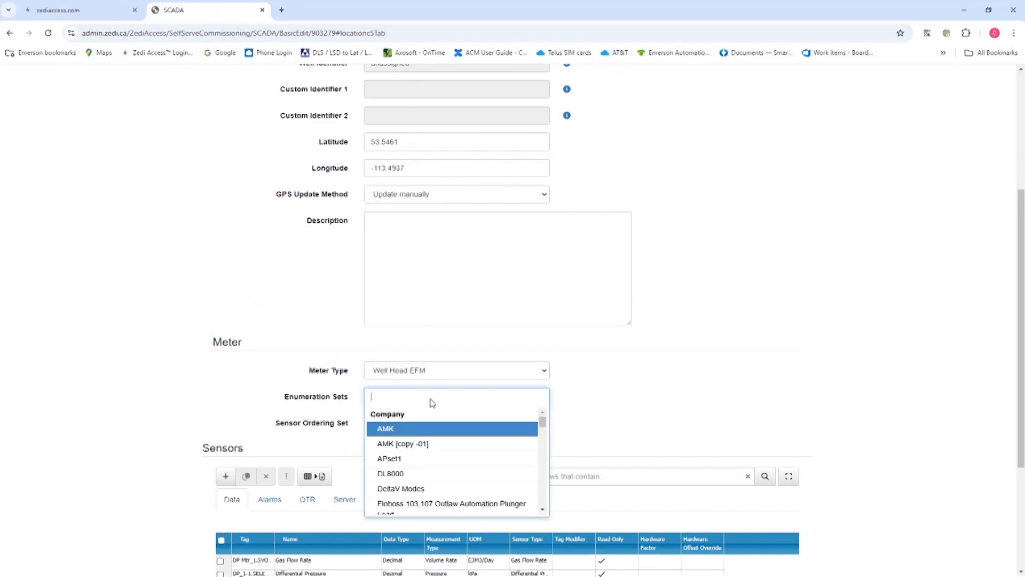
scroll(430, 422, down, 1)
click(623, 365)
Assign the Basic EFM sensor ordering set to the location.
click(470, 423)
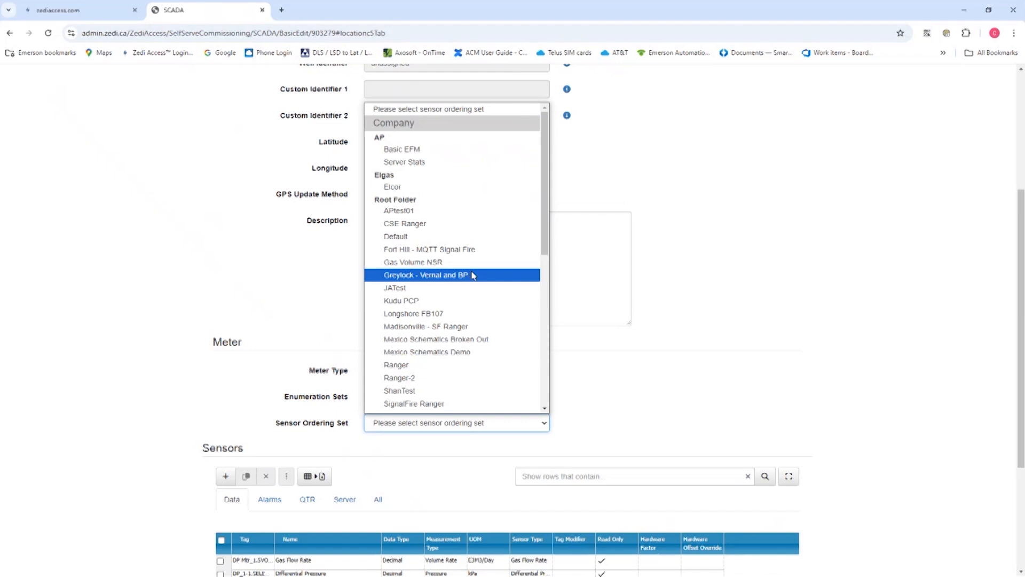
click(415, 149)
scroll(443, 381, down, 1)
click(457, 374)
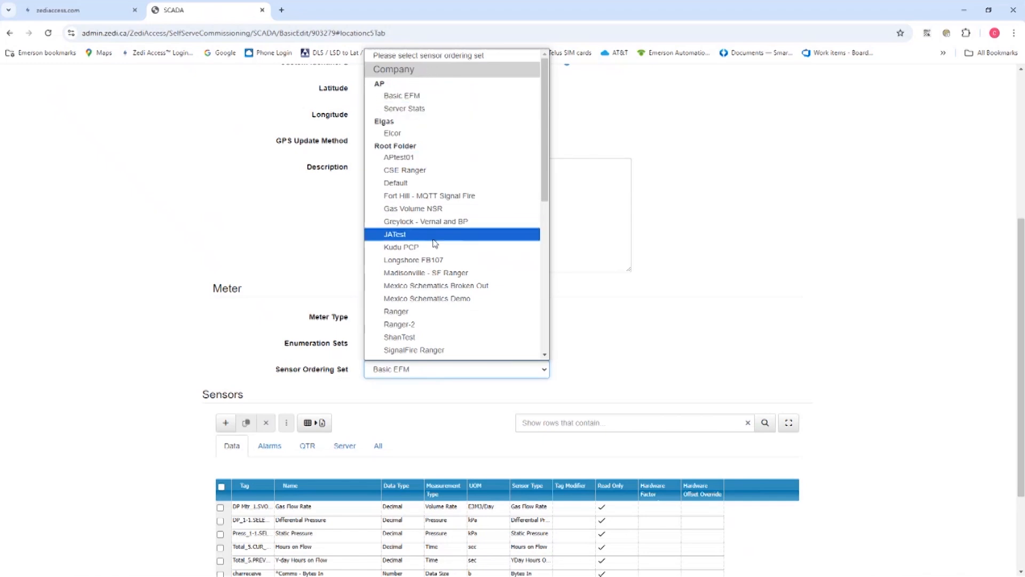
click(406, 95)
scroll(673, 326, down, 3)
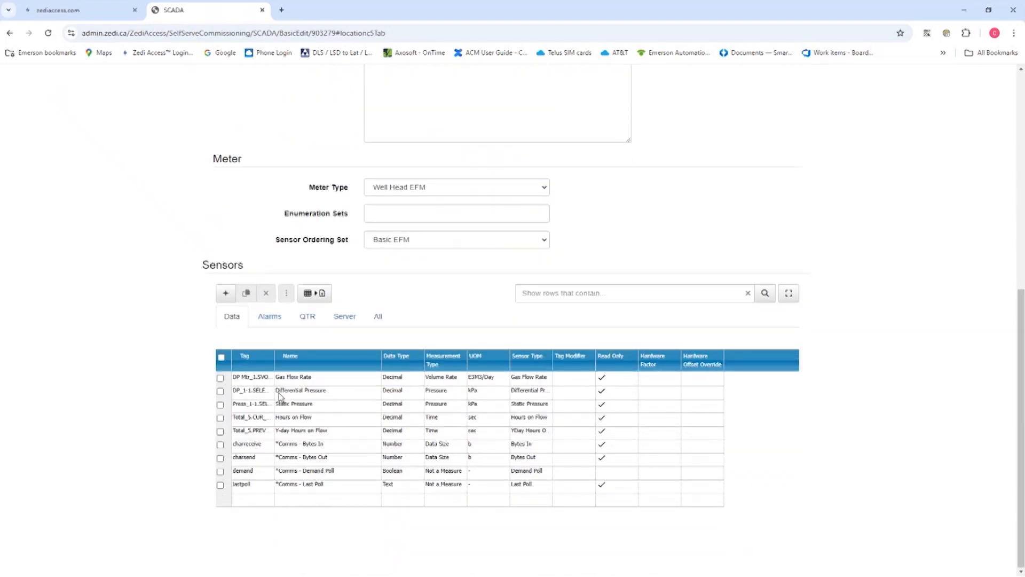
Add a sensor row with the tag PI_1-5.Todays_Total and the name Condensate Volume.
click(226, 293)
text(Todays_Total)
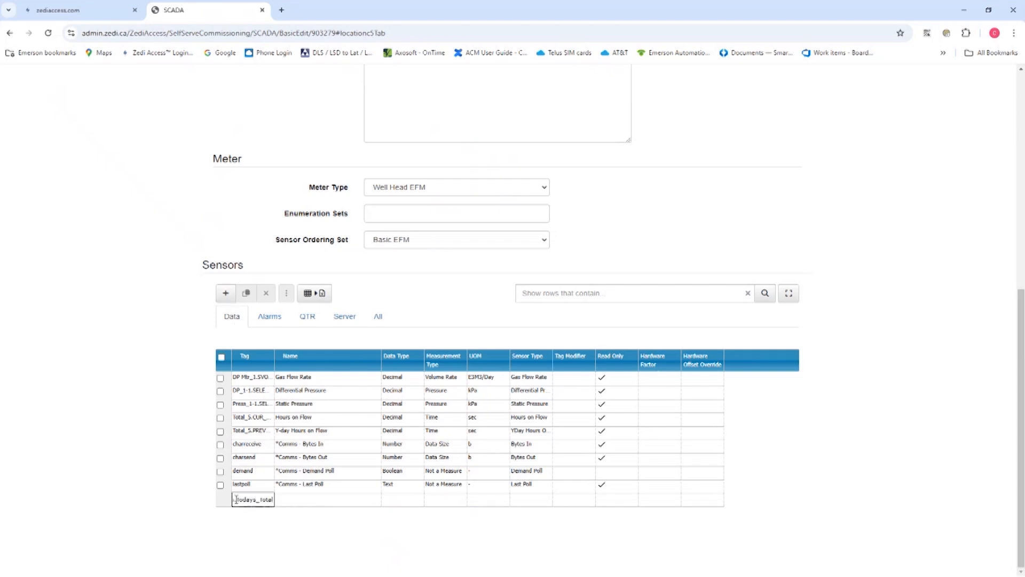
click(288, 500)
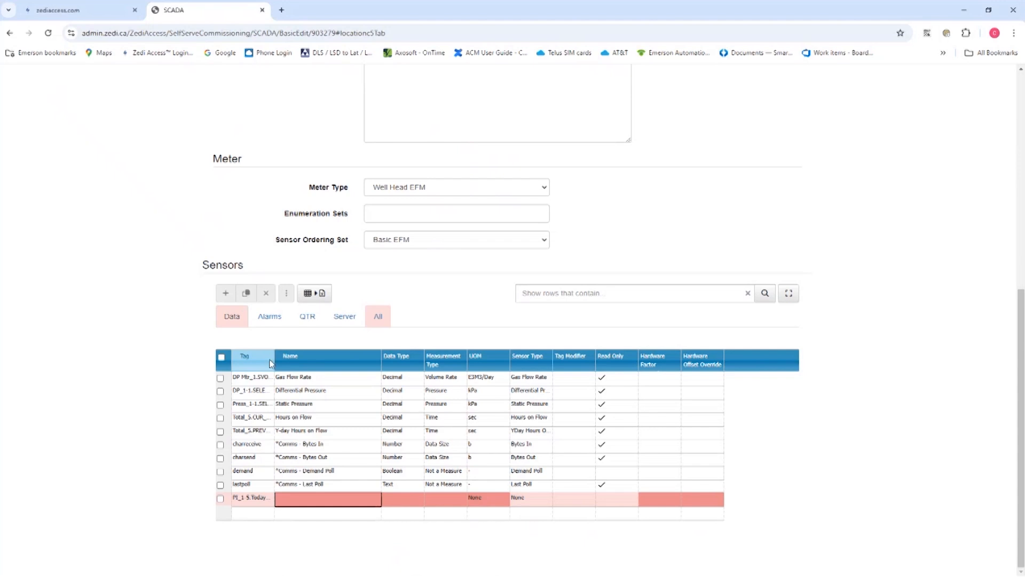
drag(271, 359, 300, 359)
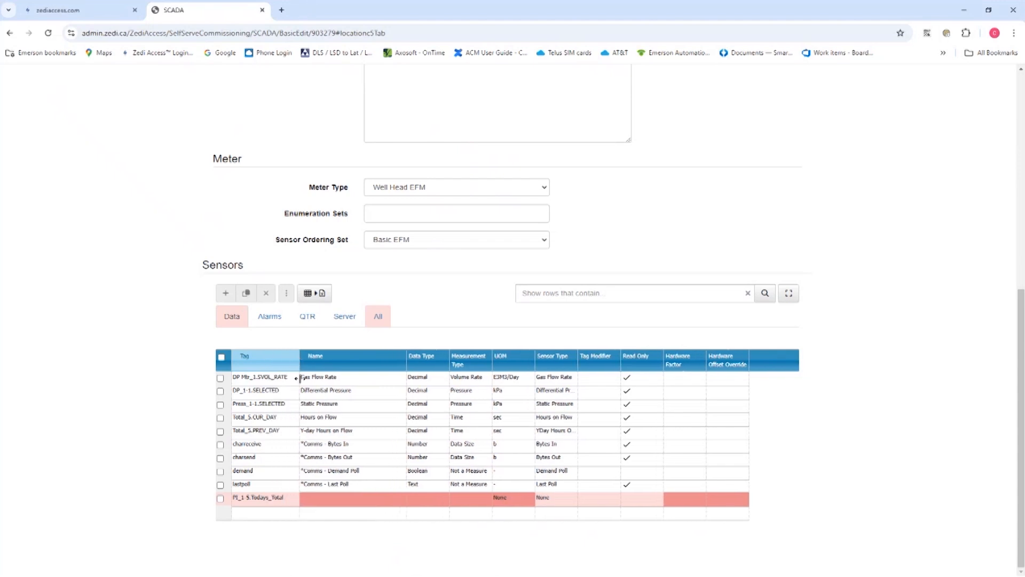
click(325, 500)
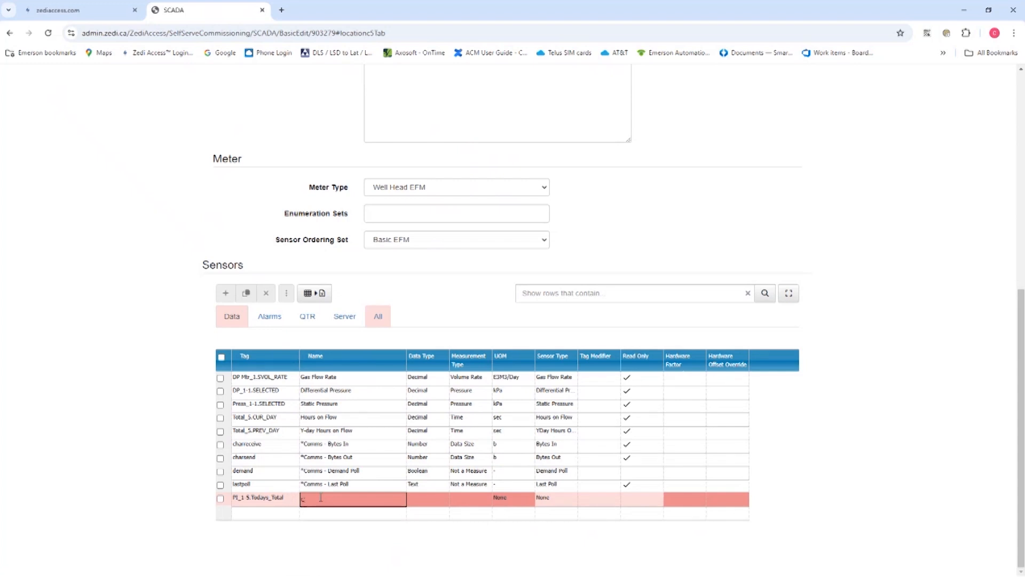
text(Condensate Volume)
Set the Condensate Volume sensor's data type to Decimal, measurement type to Volume and unit of measure to m3.
click(423, 500)
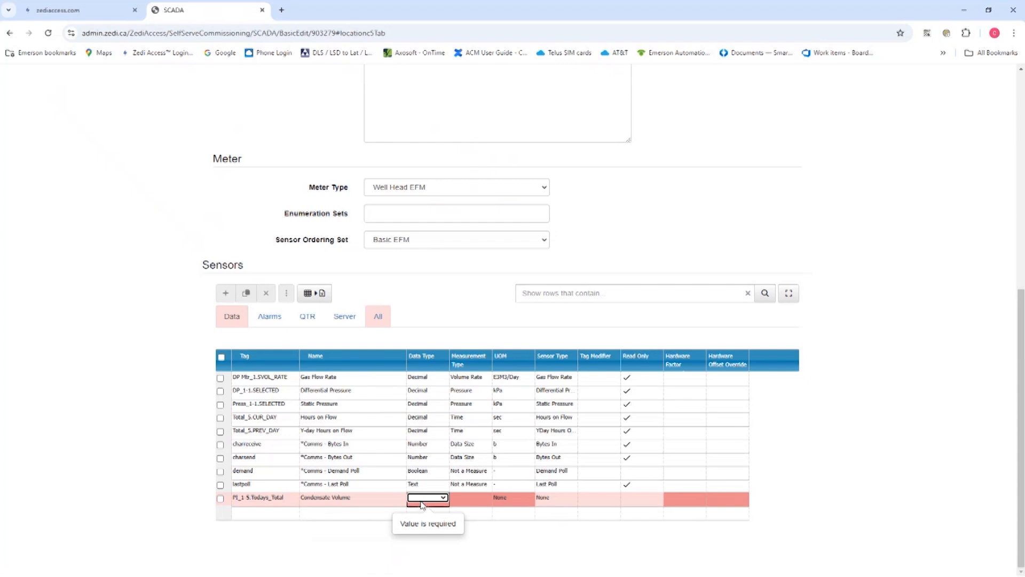
key(d)
key(d)
click(458, 500)
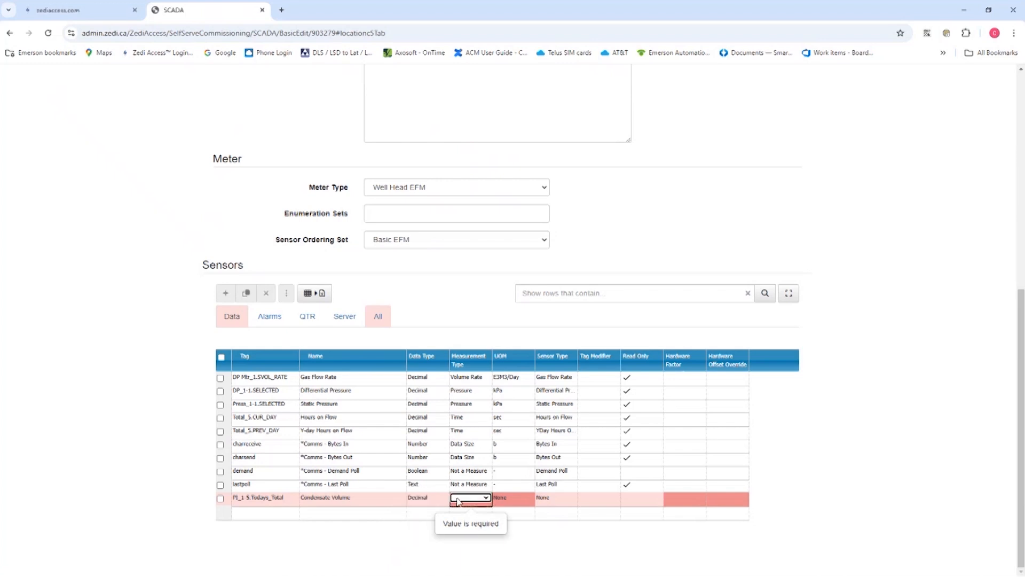
key(v)
key(Tab)
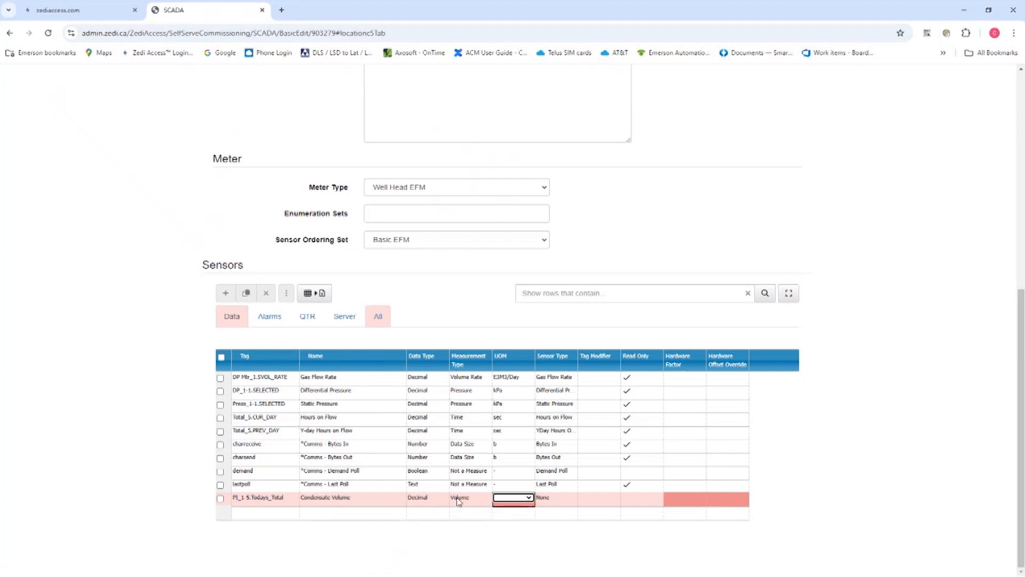
key(m)
Assign the Condensate Volume sensor type to the Condensate Volume row and mark the sensor as read only.
click(557, 497)
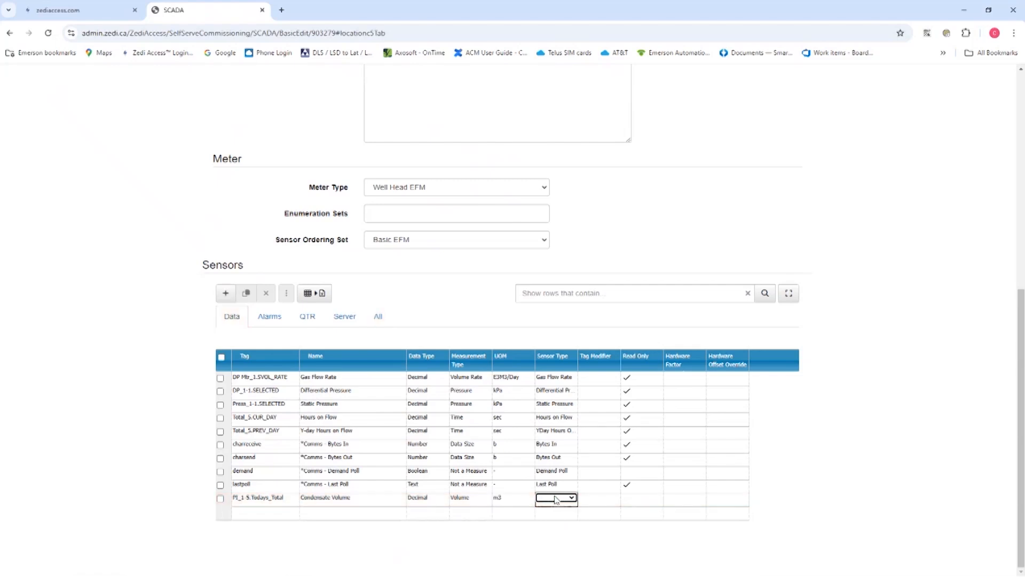
text(co)
click(571, 498)
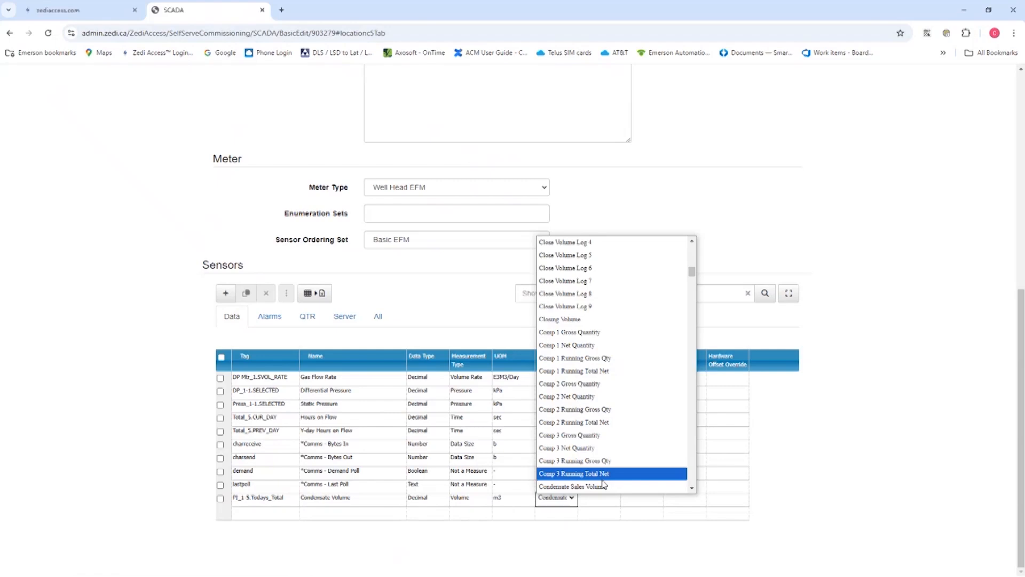
scroll(604, 484, down, 2)
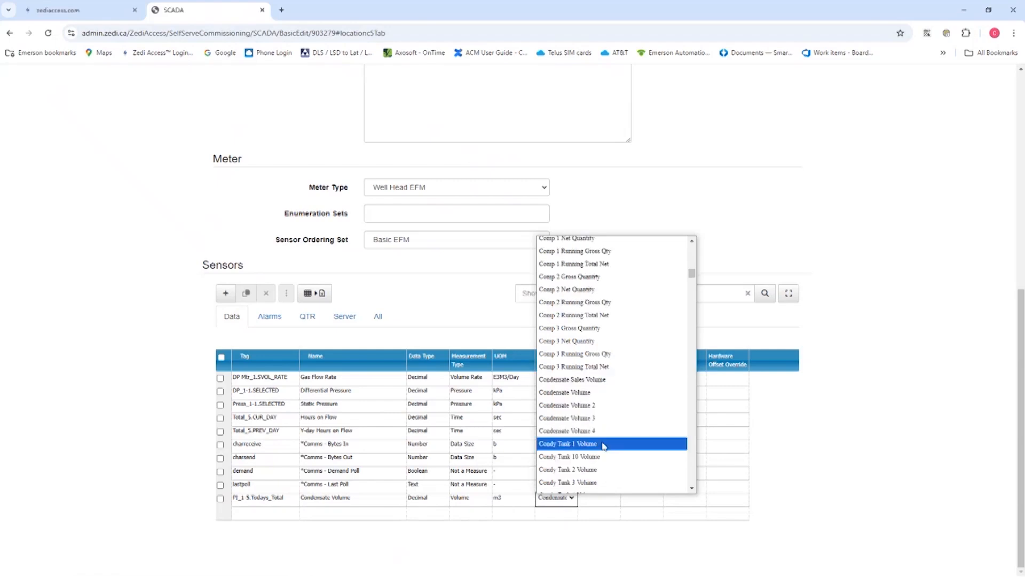
click(586, 394)
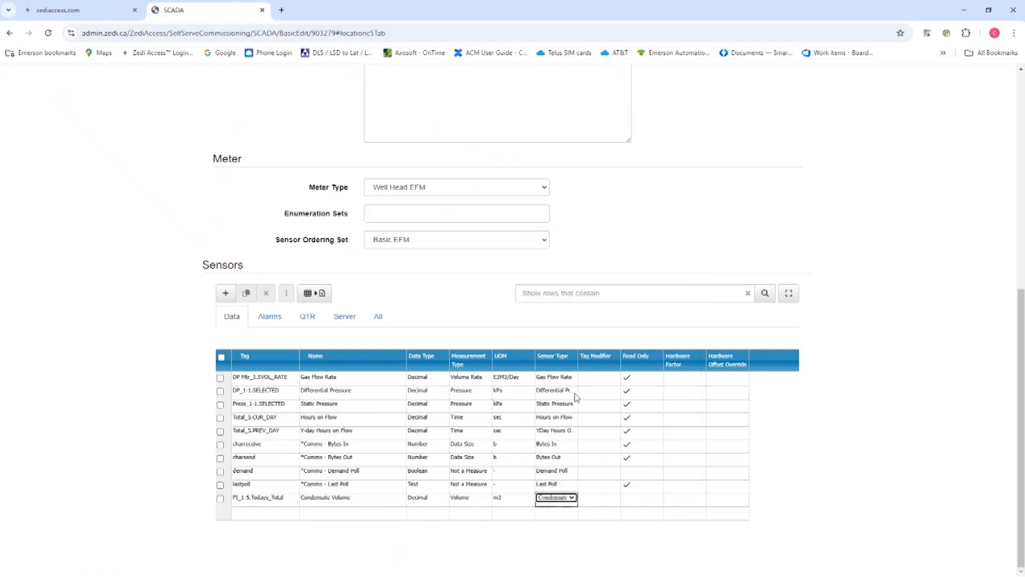
drag(576, 361, 595, 360)
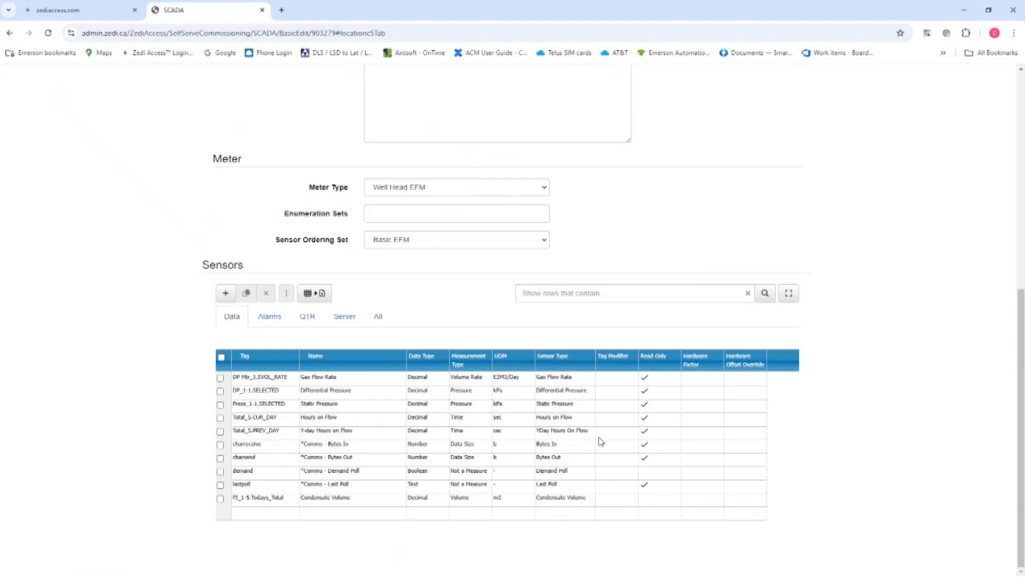
click(650, 502)
click(643, 498)
Add a sensor row with the tag PI_1-5.Yesterdays_Total and the name Y-Day Condensate Volume.
click(276, 514)
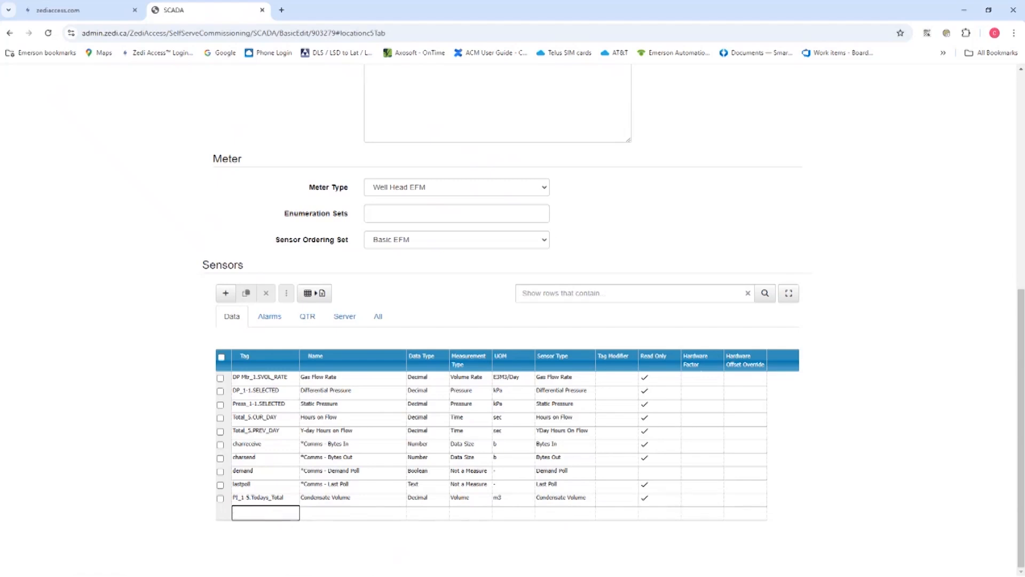
text(PI_1-5.Yesterdays_Total)
click(320, 516)
text(Y-Day Condensate Volume)
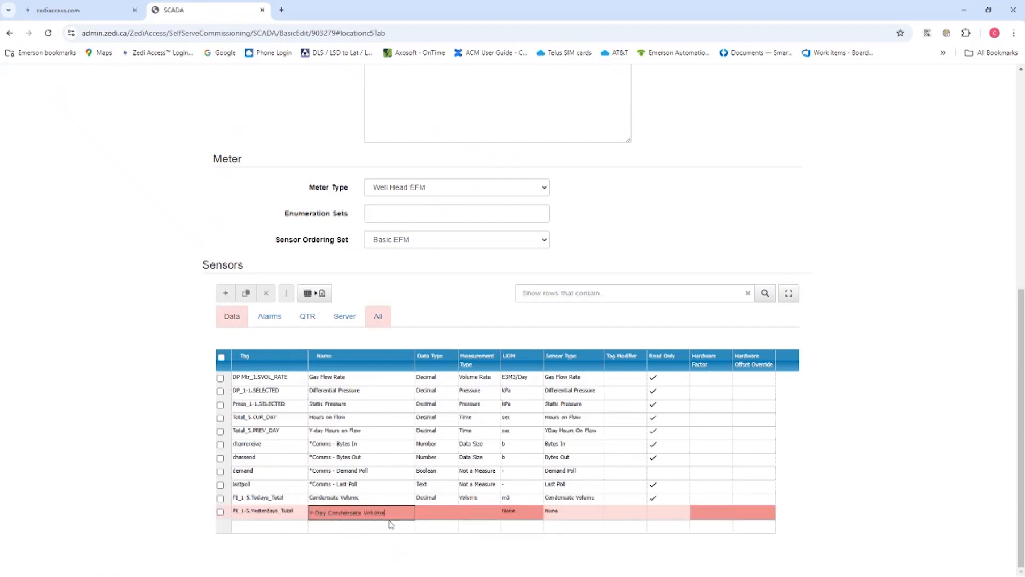
Set the Y-Day Condensate Volume sensor's data type to Decimal, measurement type to Volume and unit of measure to m3.
click(436, 514)
text(d)
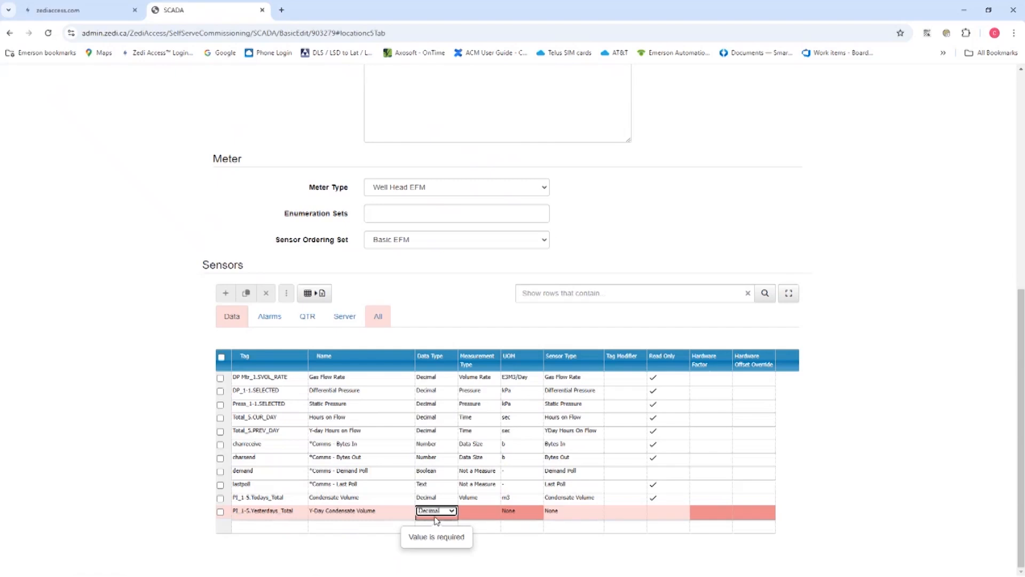
key(Tab)
key(v)
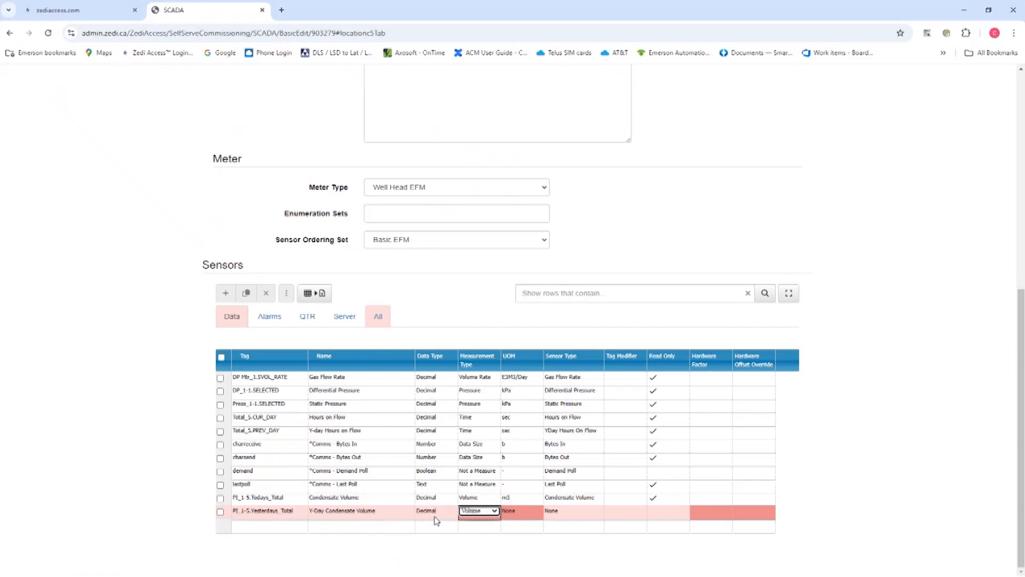
key(Tab)
key(m)
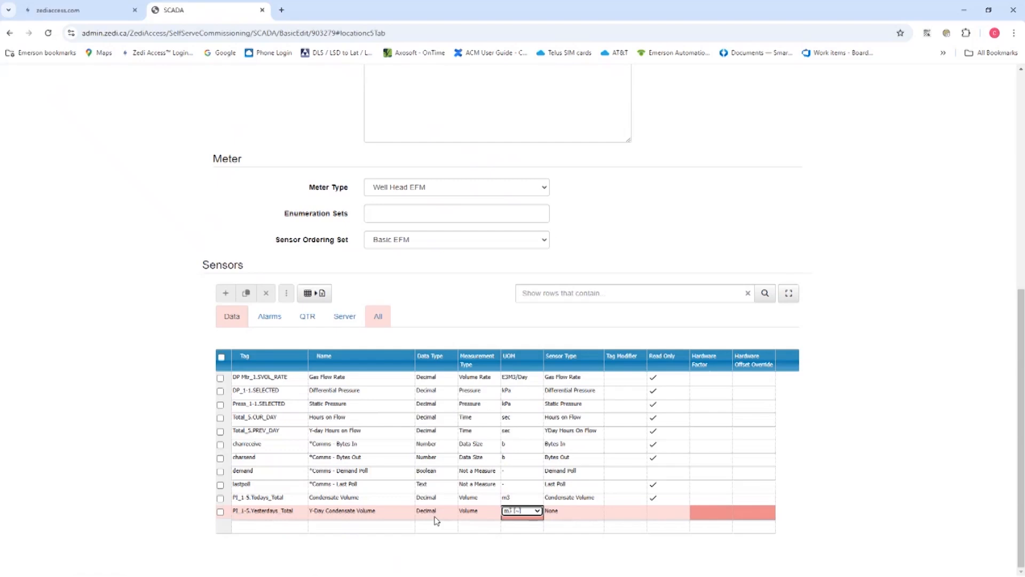
mouse_move(522, 515)
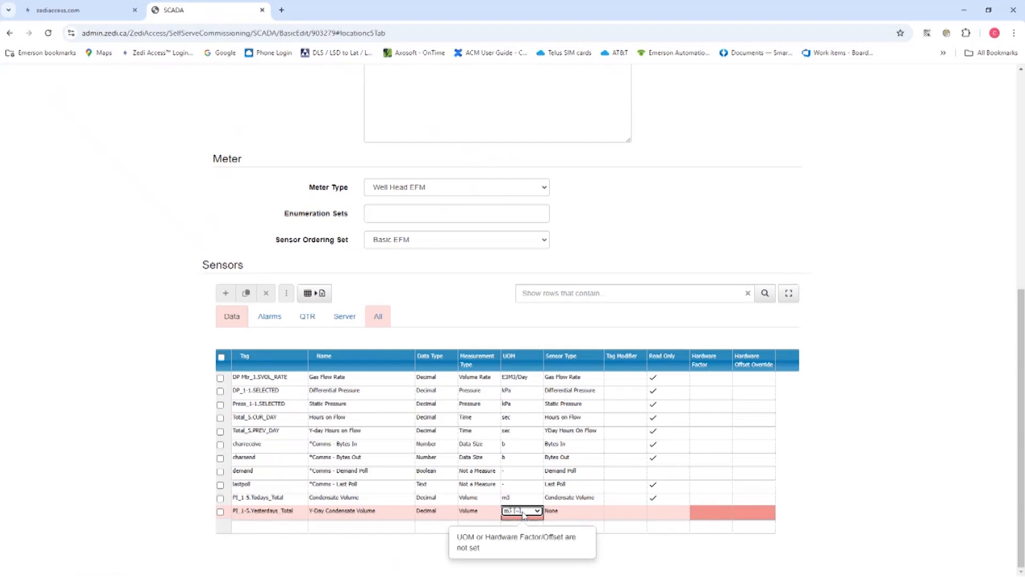
click(538, 511)
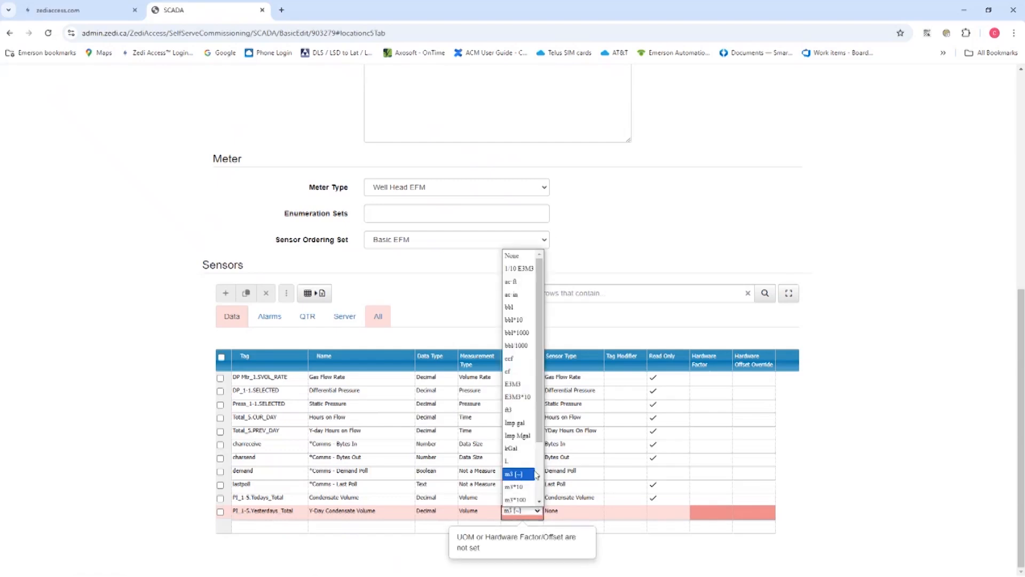
click(527, 479)
Assign the Yday Condi Volume sensor type to the Y-Day Condensate Volume row and mark it as read only.
click(566, 512)
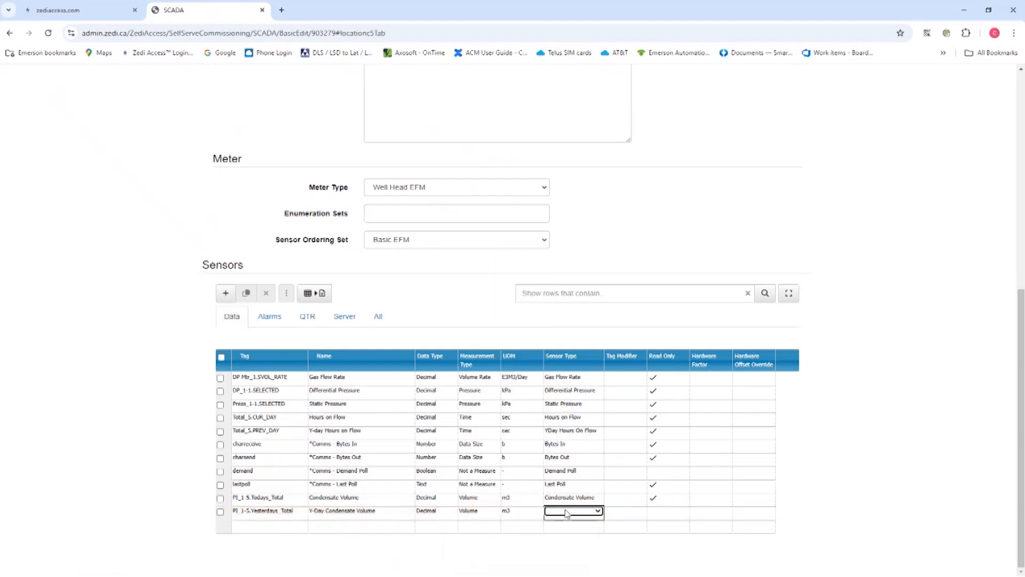
click(567, 511)
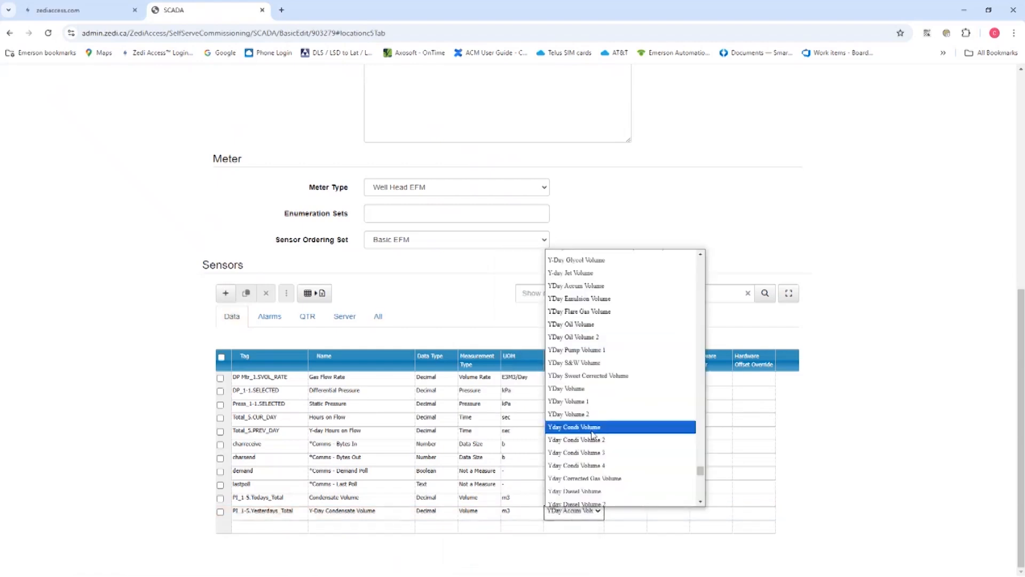
click(589, 427)
click(658, 512)
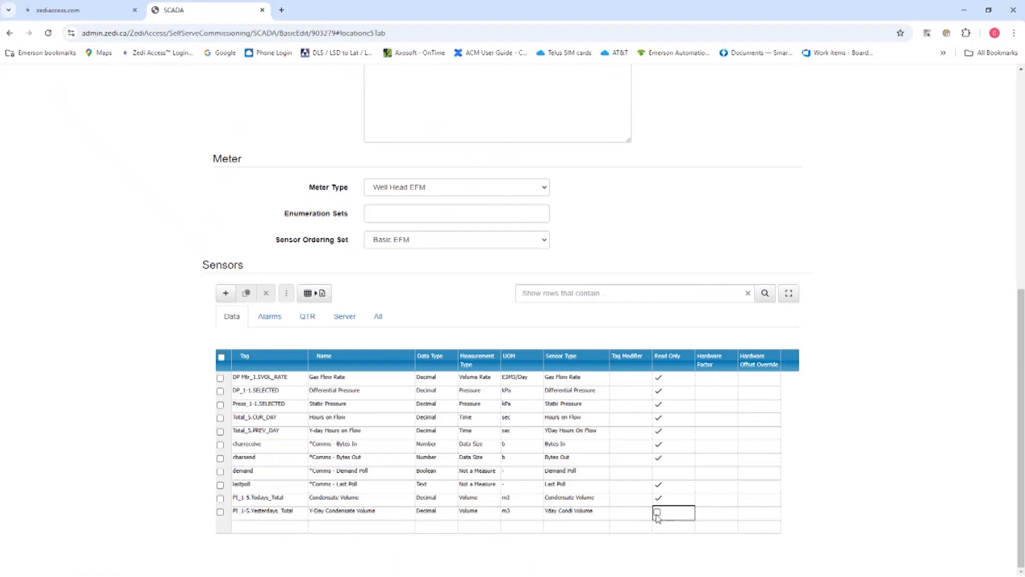
Add a sensor row with the tag System Pwr_1.EXT_VOLT_VAL and the name Battery Voltage.
click(275, 528)
text(em Pwr_1.EXT_VOLT_VAL)
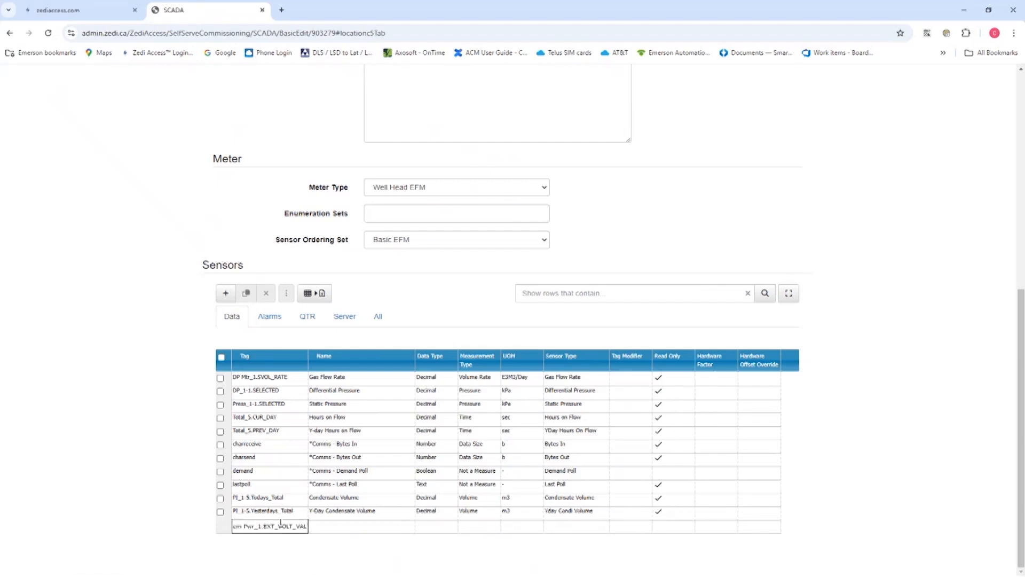
click(331, 528)
text(Battery Voltage)
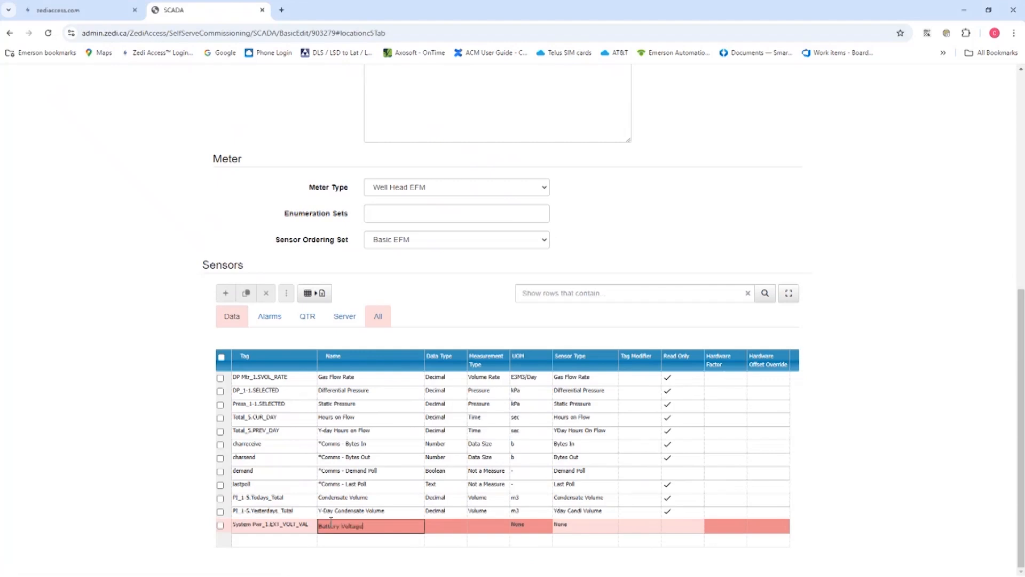
Set the Battery Voltage sensor's data type to Decimal, measurement type to Electric Potential and unit of measure to V.
key(Tab)
key(Down)
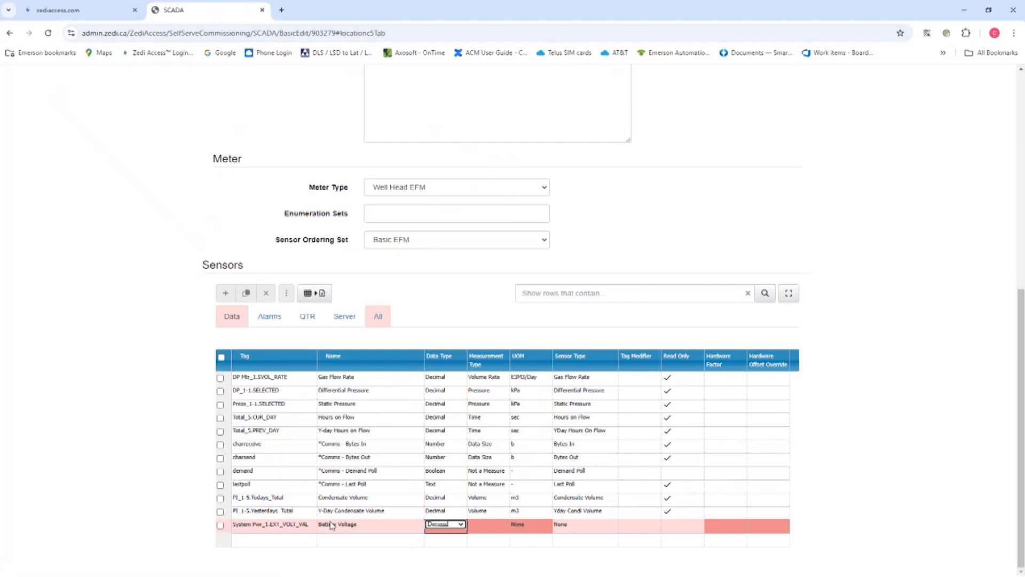
key(Tab)
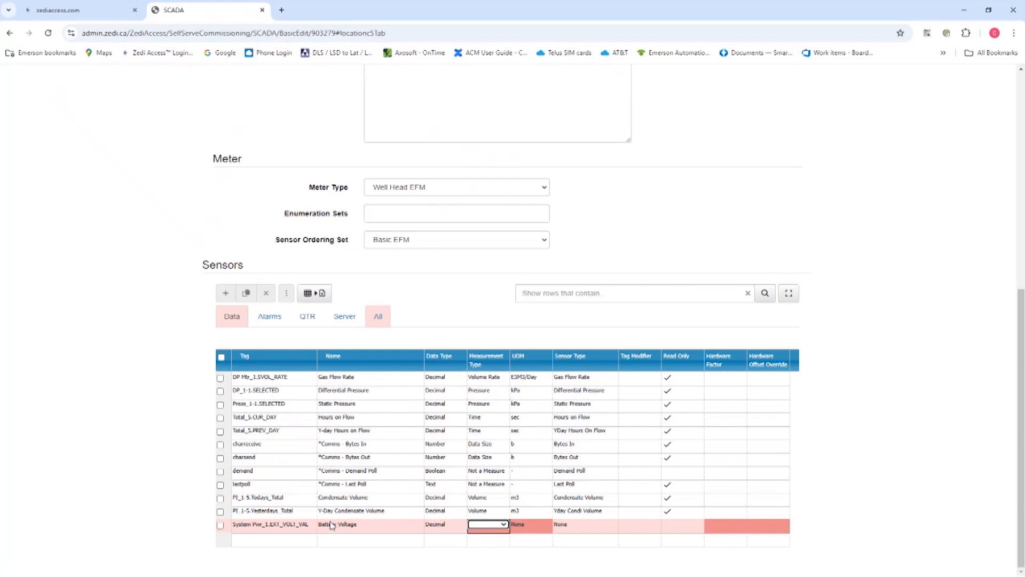
click(503, 525)
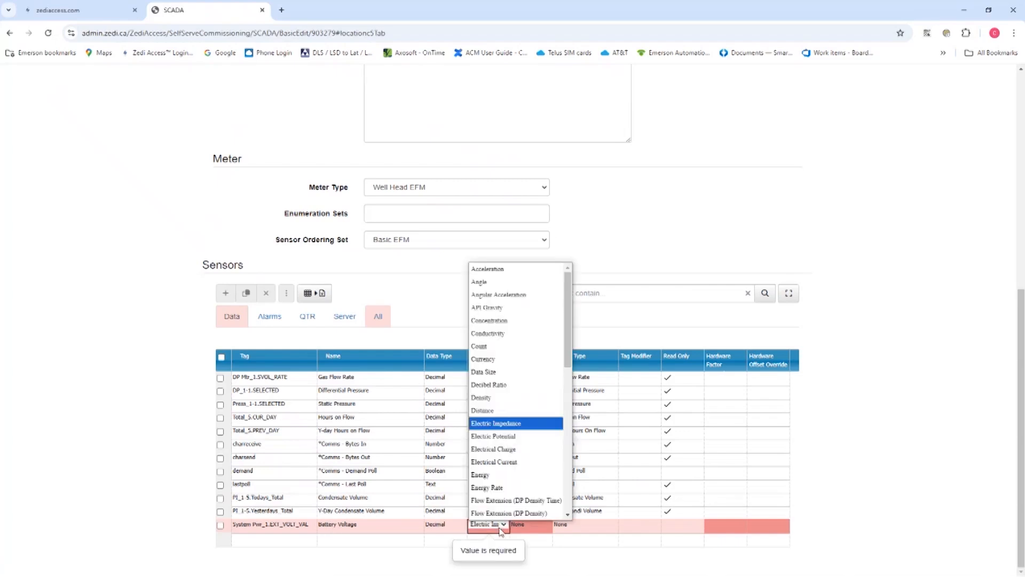
click(516, 437)
key(Tab)
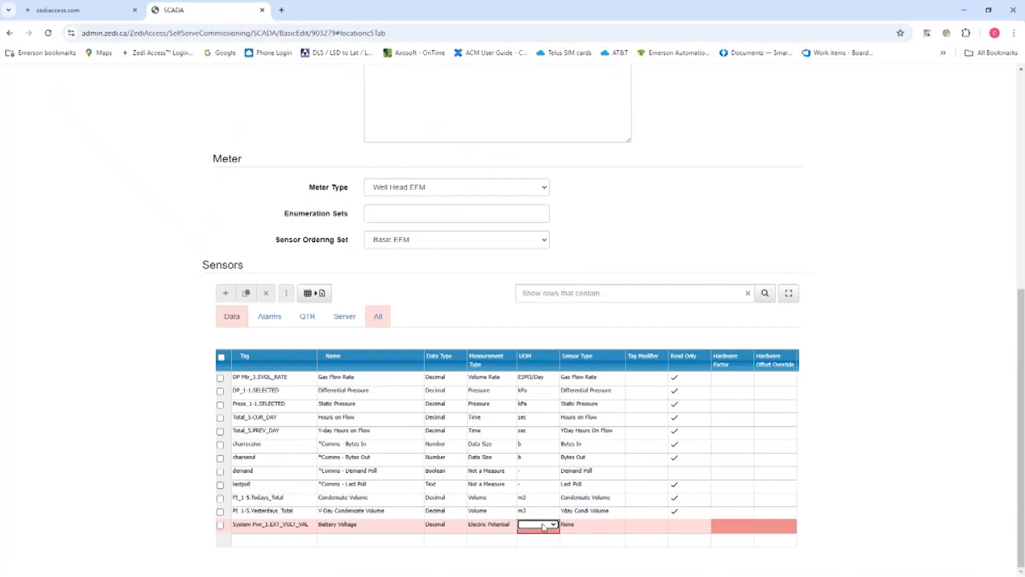
Assign the Battery - Voltage sensor type to the Battery Voltage row and mark the sensor as read only.
click(607, 530)
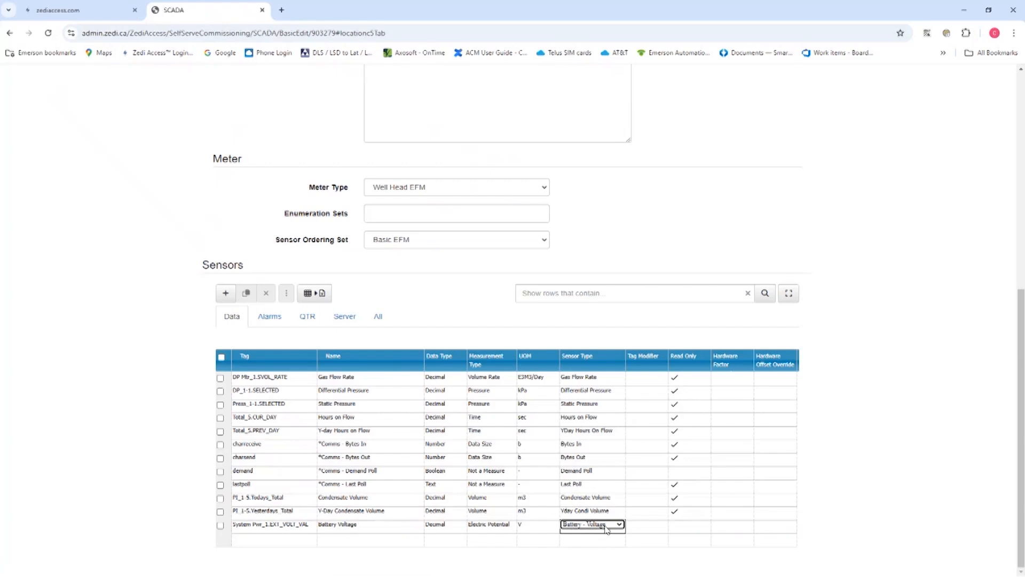
click(619, 525)
click(674, 526)
click(673, 526)
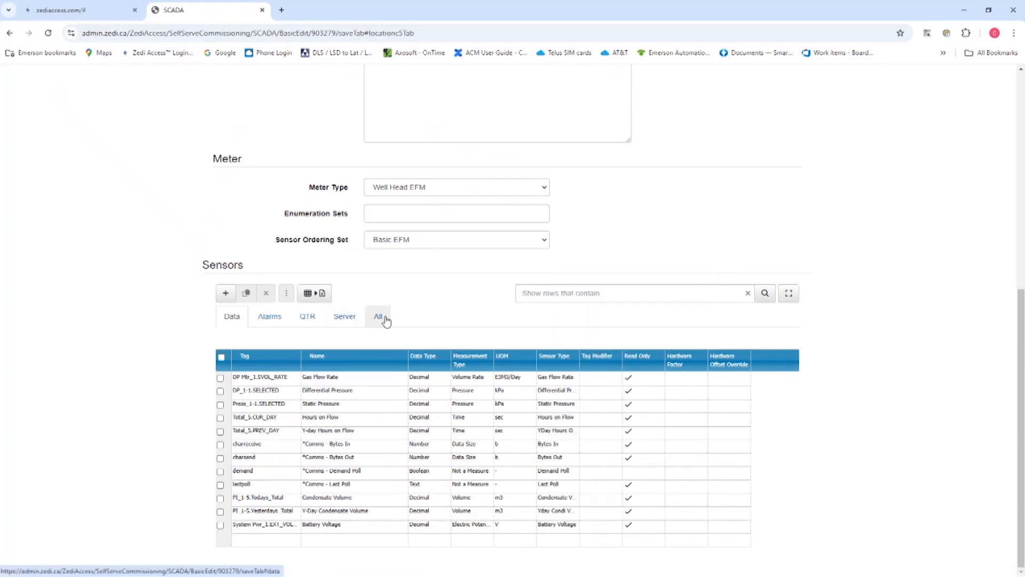
Enable dashboard display for the Condensate Volume, Y-Day Condensate Volume and Battery Voltage sensors in the server settings.
click(346, 318)
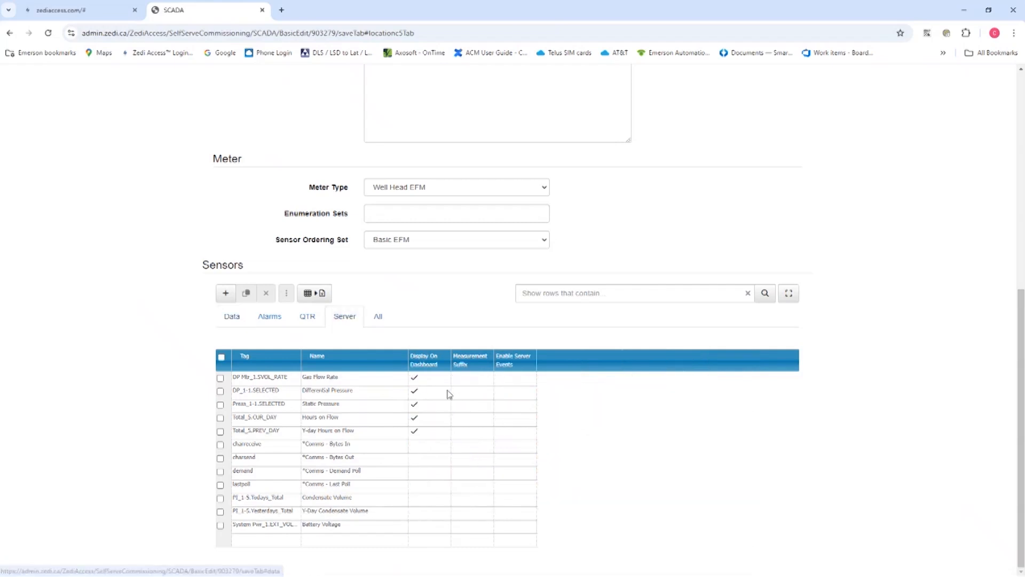
click(419, 503)
click(412, 498)
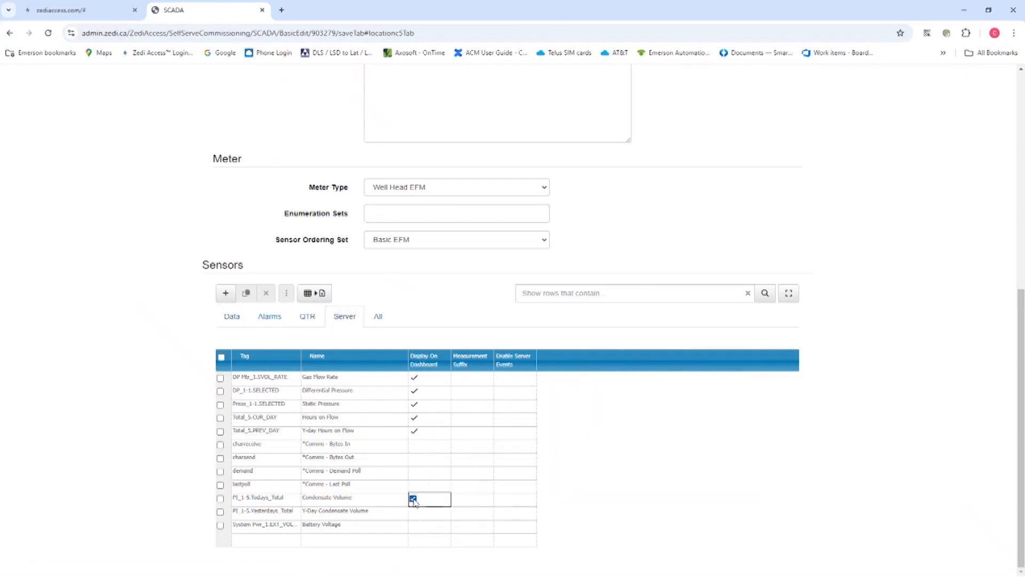
click(414, 515)
click(413, 514)
click(417, 526)
click(413, 526)
click(430, 486)
Open the summary of the device and location changes and finish the edit to commission the device.
scroll(597, 439, up, 8)
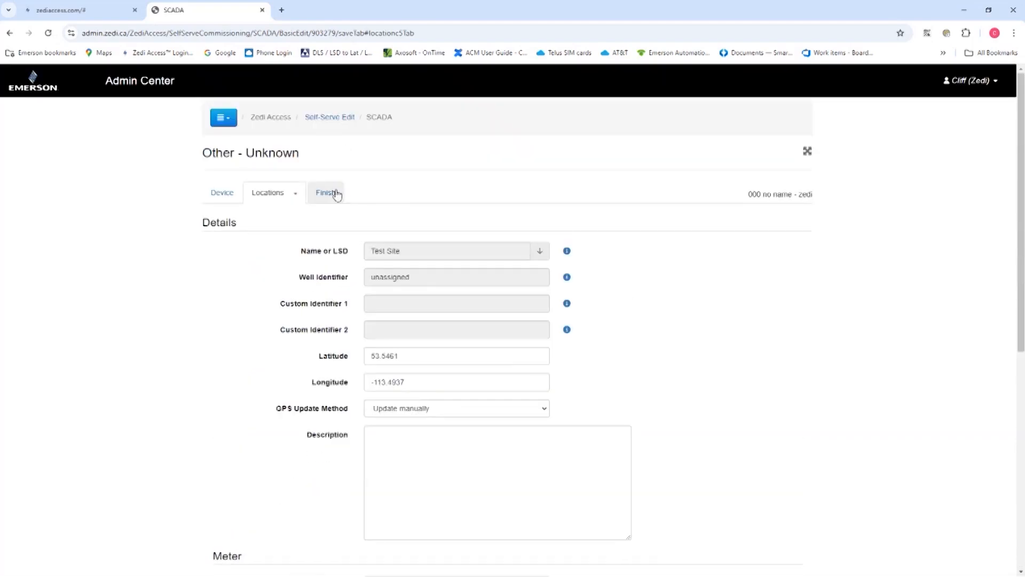
click(335, 193)
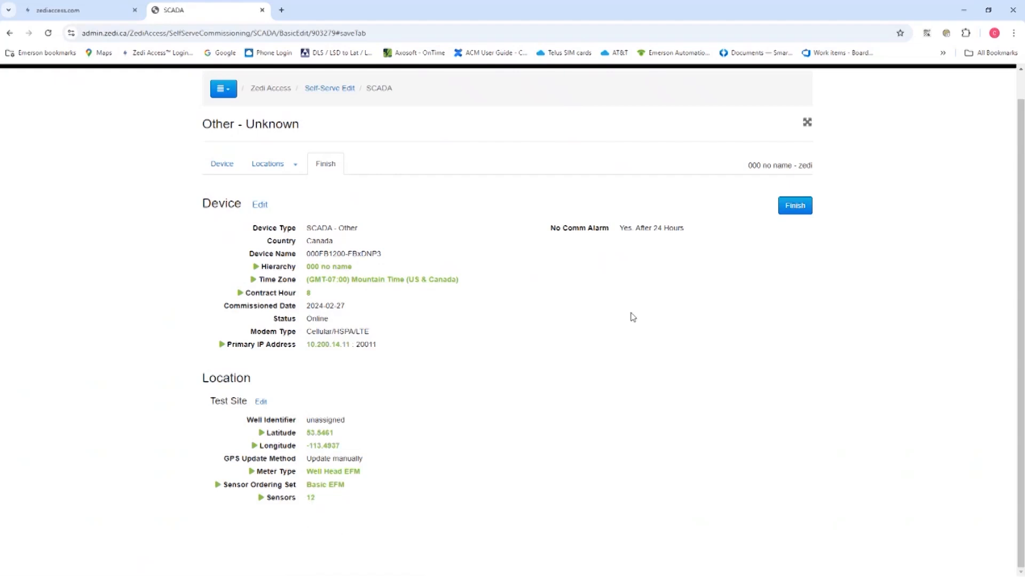
click(796, 207)
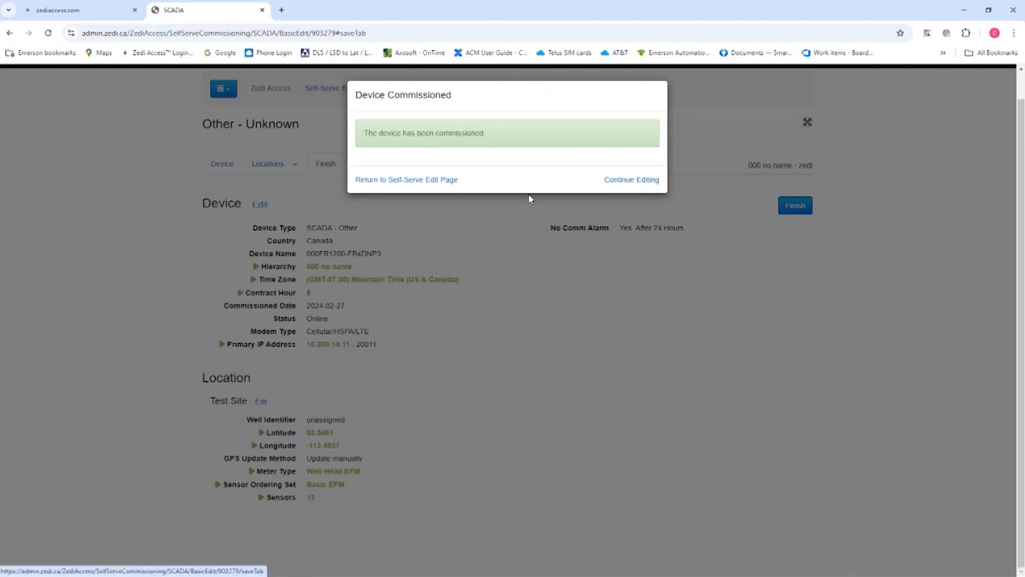
Dismiss the commissioning message by continuing editing, and refresh the Test Site's location data in Zedi Access.
click(631, 185)
click(106, 16)
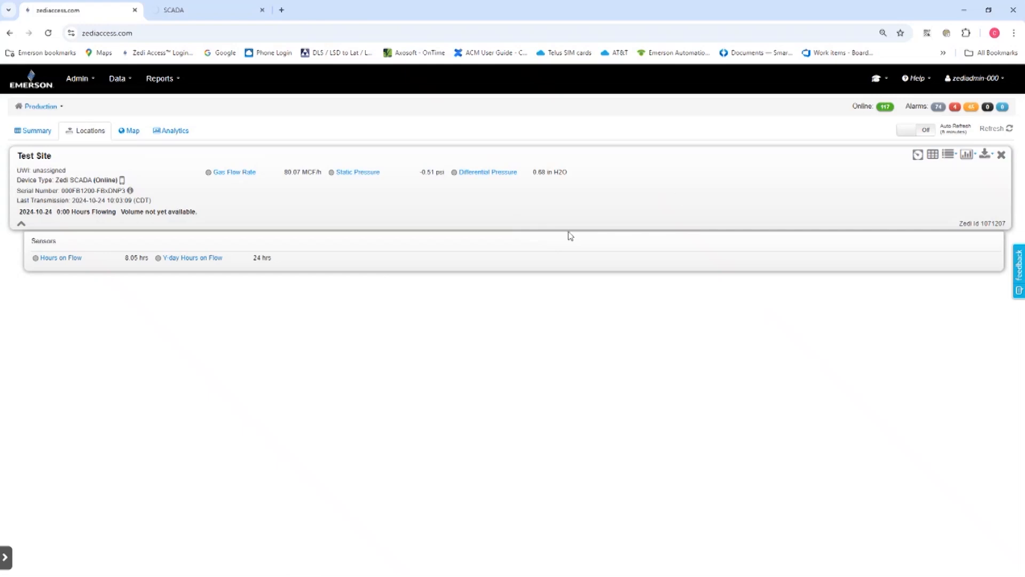
click(1011, 129)
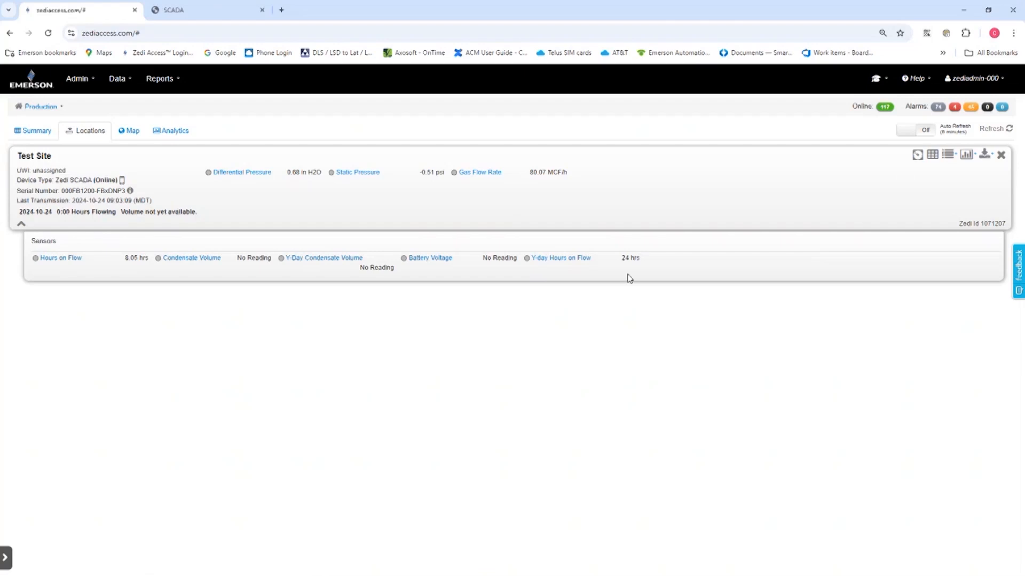
Run a demand poll from the Test Site's SCADA screen and refresh the location data.
click(918, 155)
drag(888, 19, 842, 74)
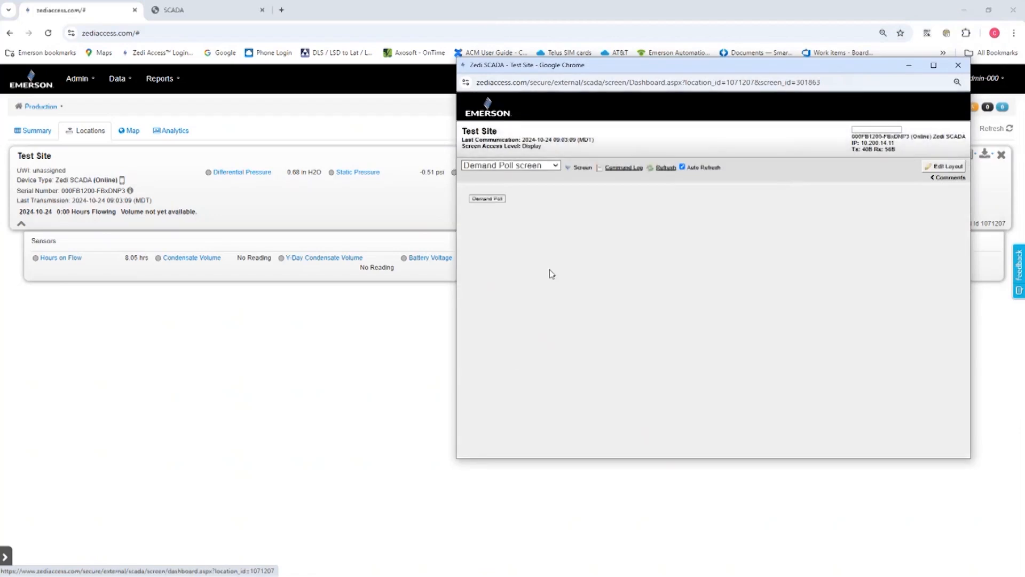
click(495, 199)
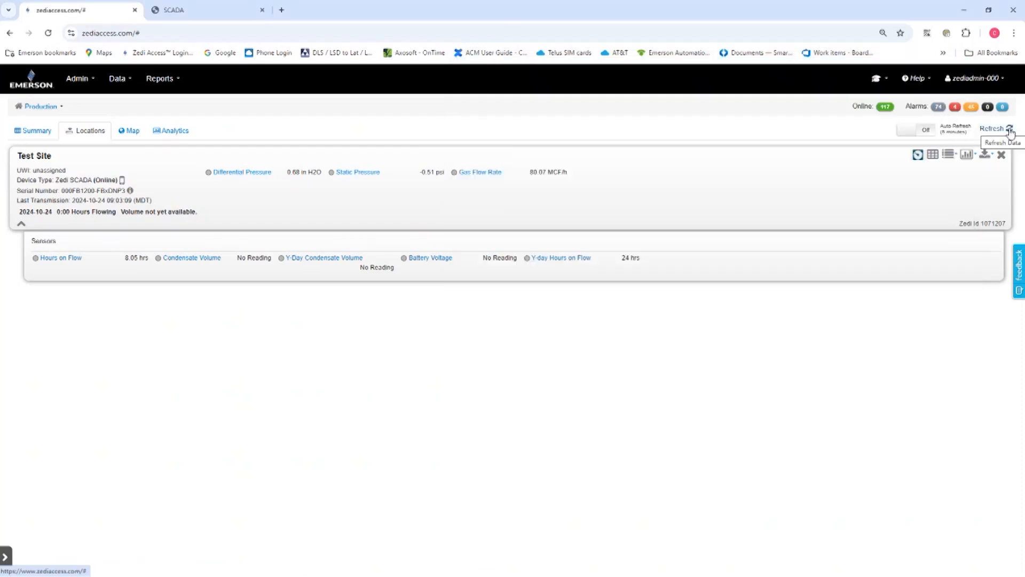
click(1010, 129)
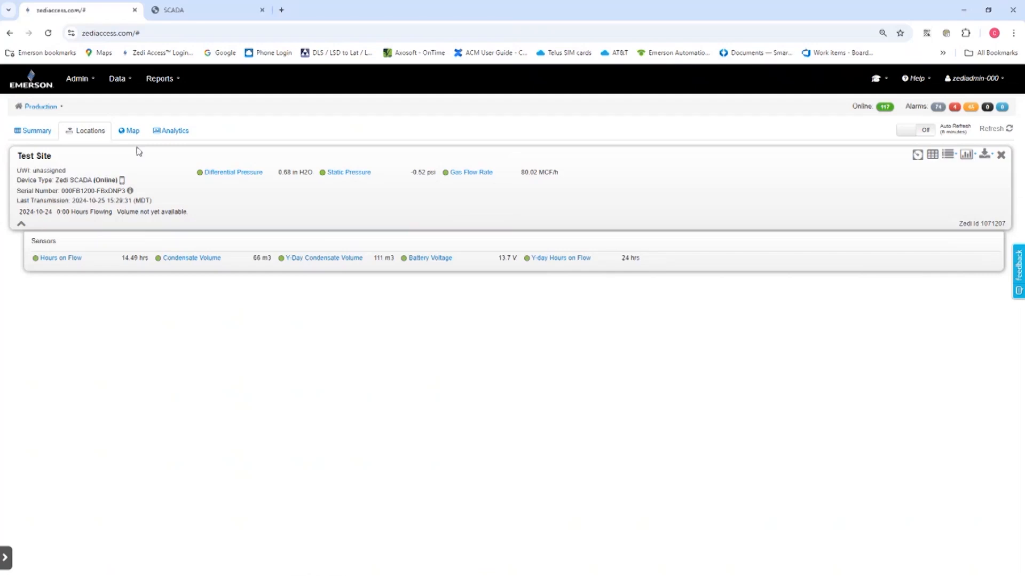
View the Test Site on the map and its live data grid, and return to the home page.
click(130, 132)
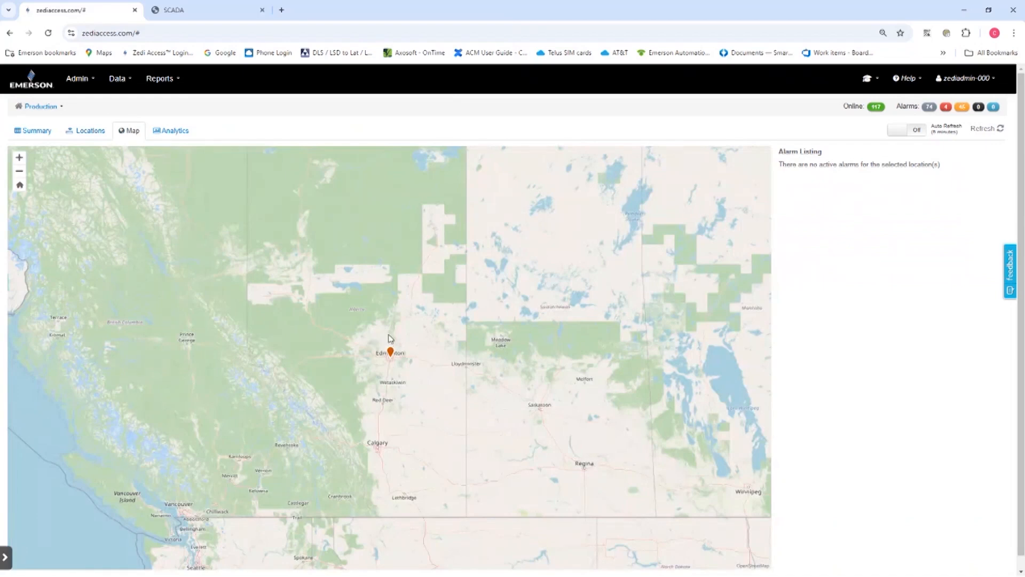
click(390, 351)
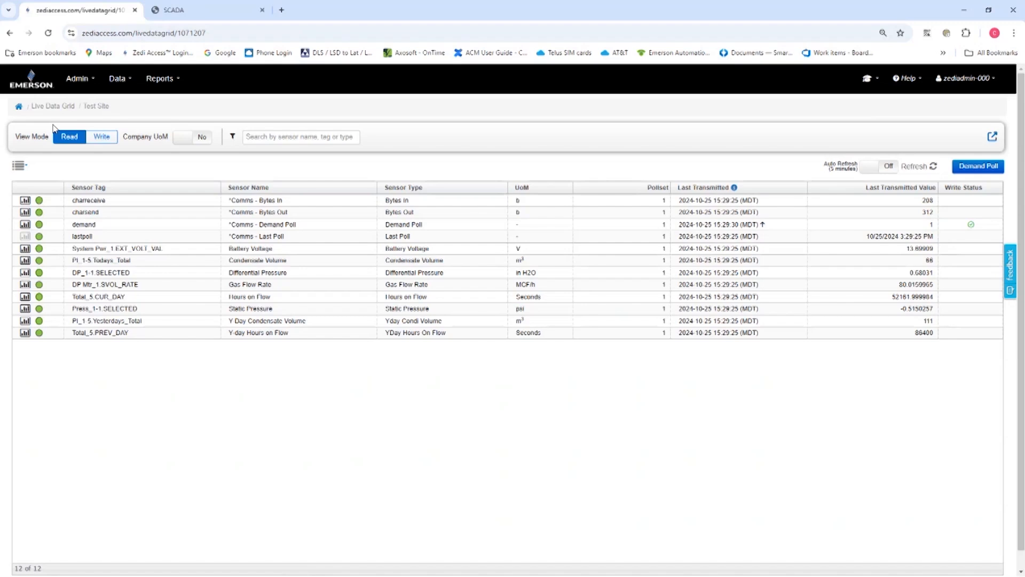
click(18, 108)
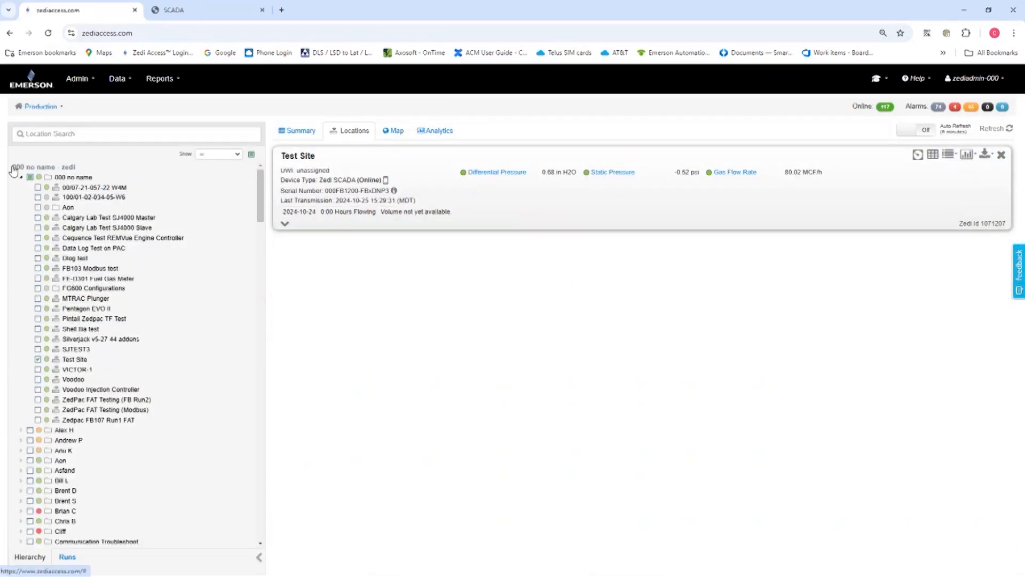